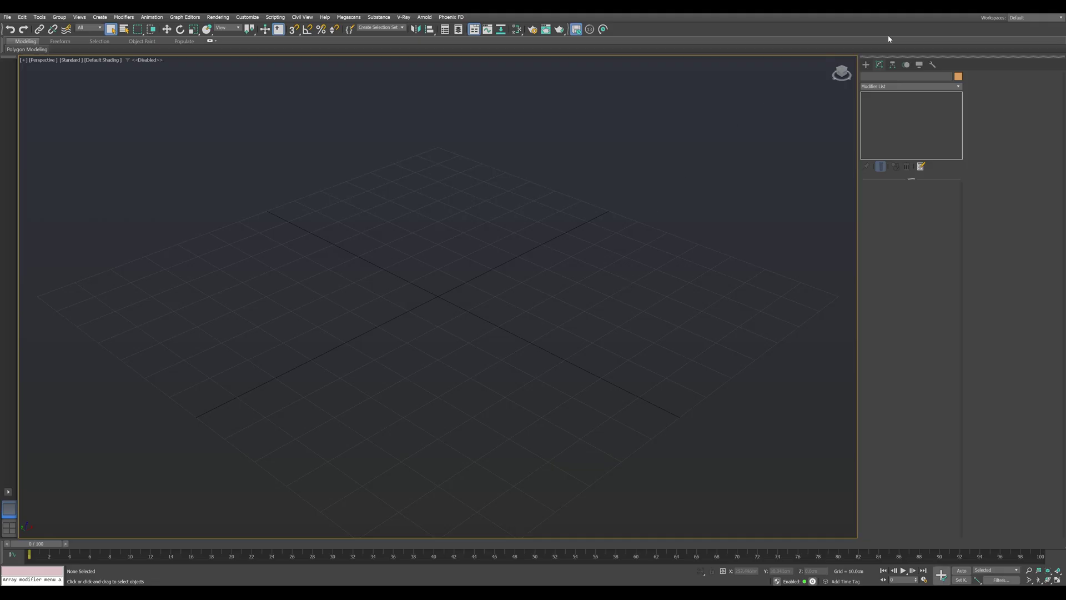
Step: Draw a standard Box primitive on the grid
left_click(866, 64)
left_click(886, 118)
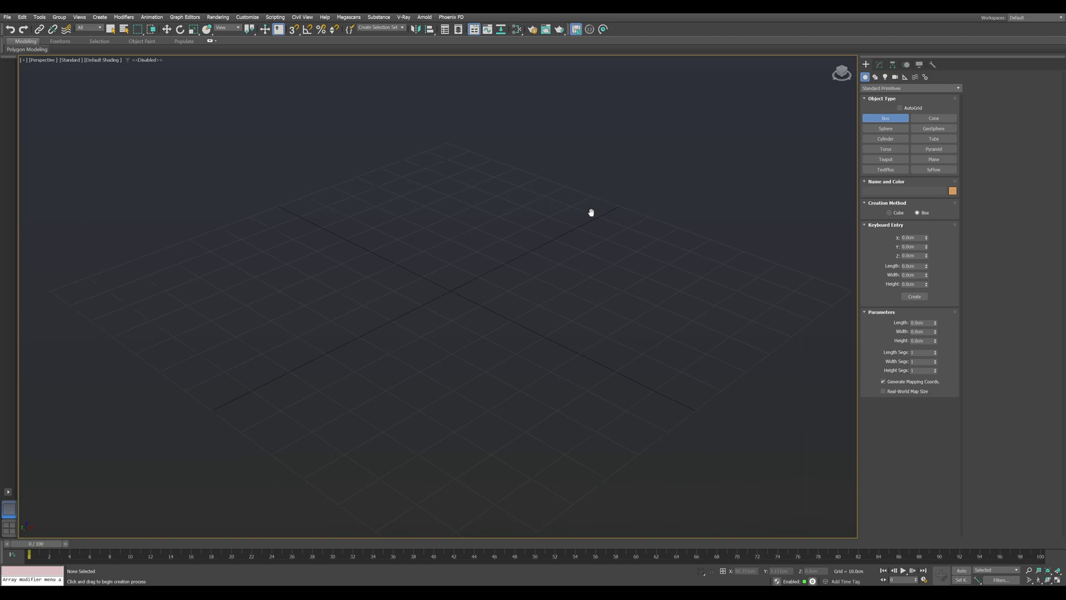
scroll(593, 214, "down", 3)
left_click_drag(628, 209, 409, 380)
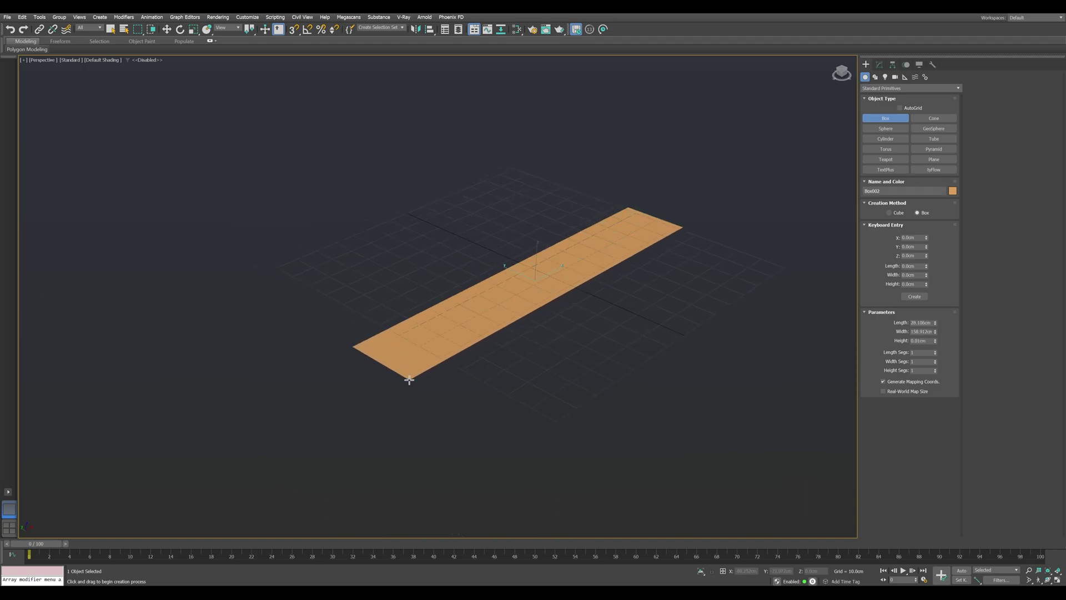
left_click(409, 352)
right_click(579, 288)
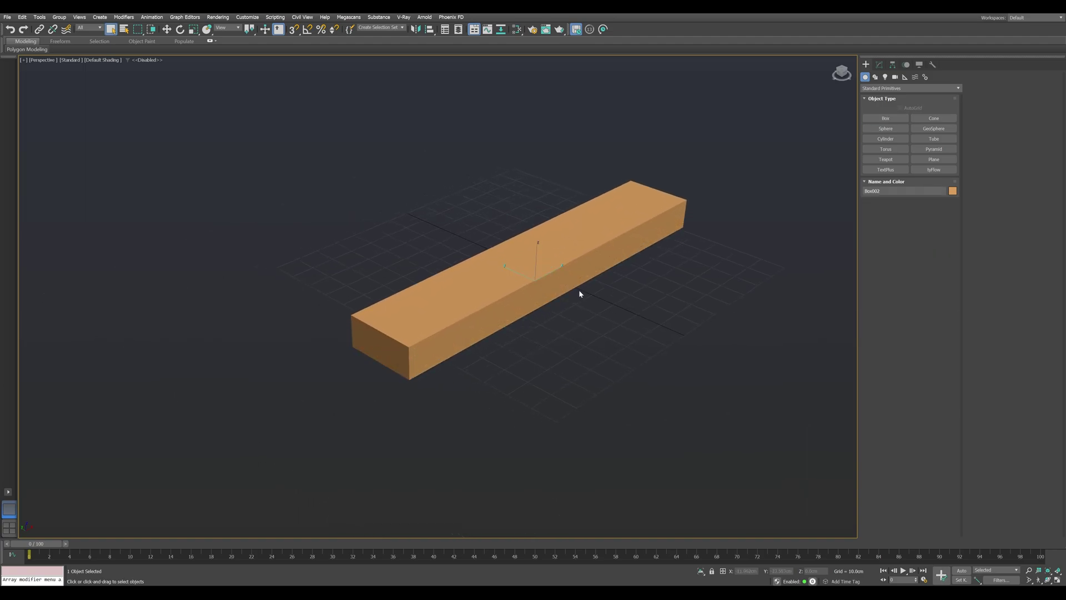
Step: Resize the box to Length 8, Width 90 and Height 2 cm
left_click(879, 65)
double_click(922, 197)
type("8")
key("Tab")
type("90")
key("Tab")
type("2")
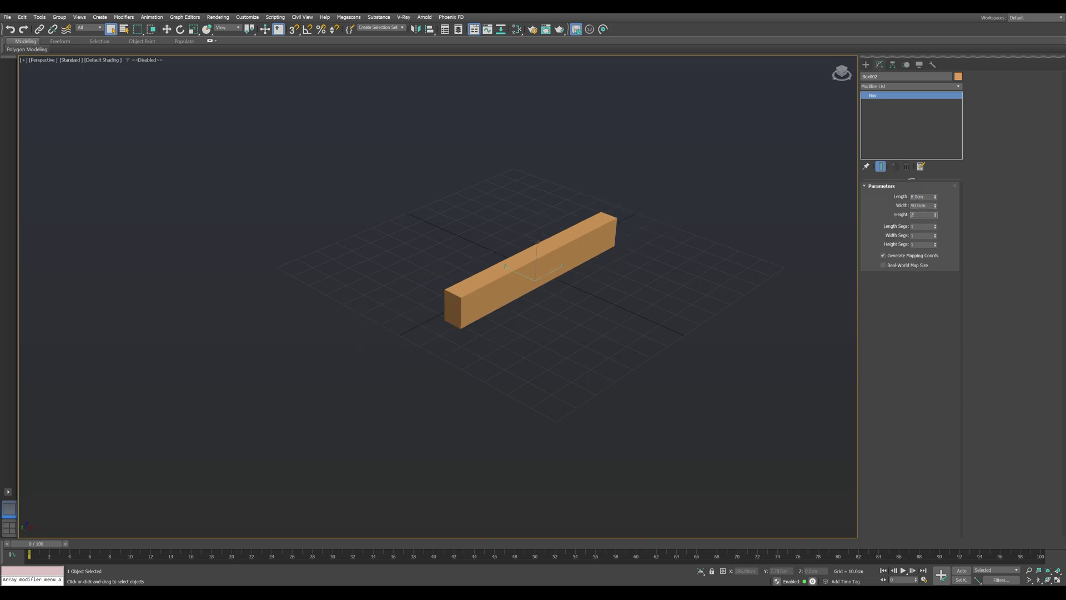
key("Tab")
Step: Add a Chamfer modifier to the plank and show edged faces in the viewport
scroll(537, 302, "up", 4)
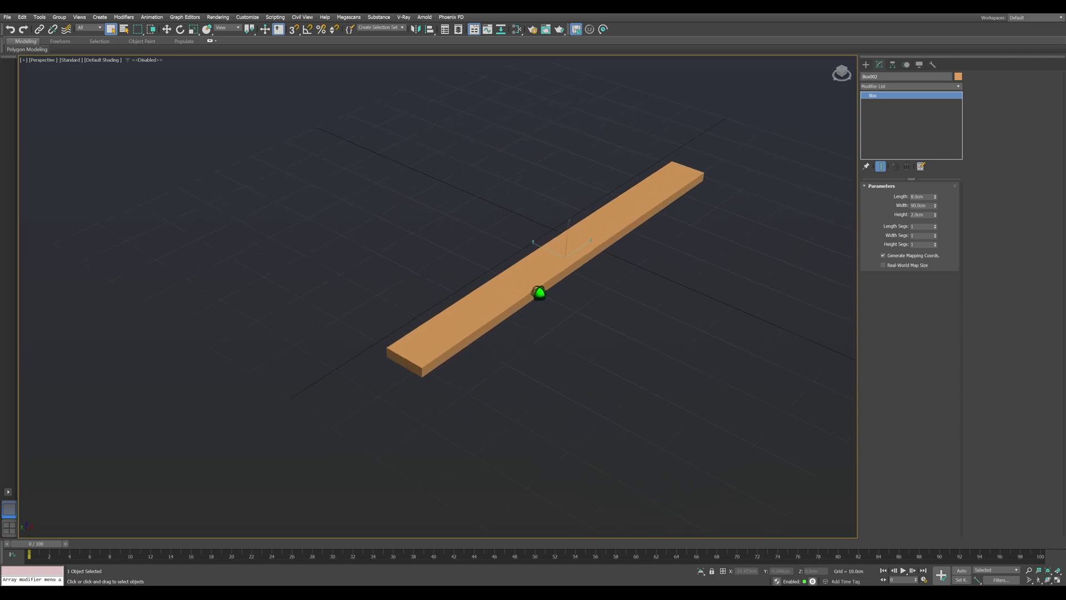
left_click(958, 87)
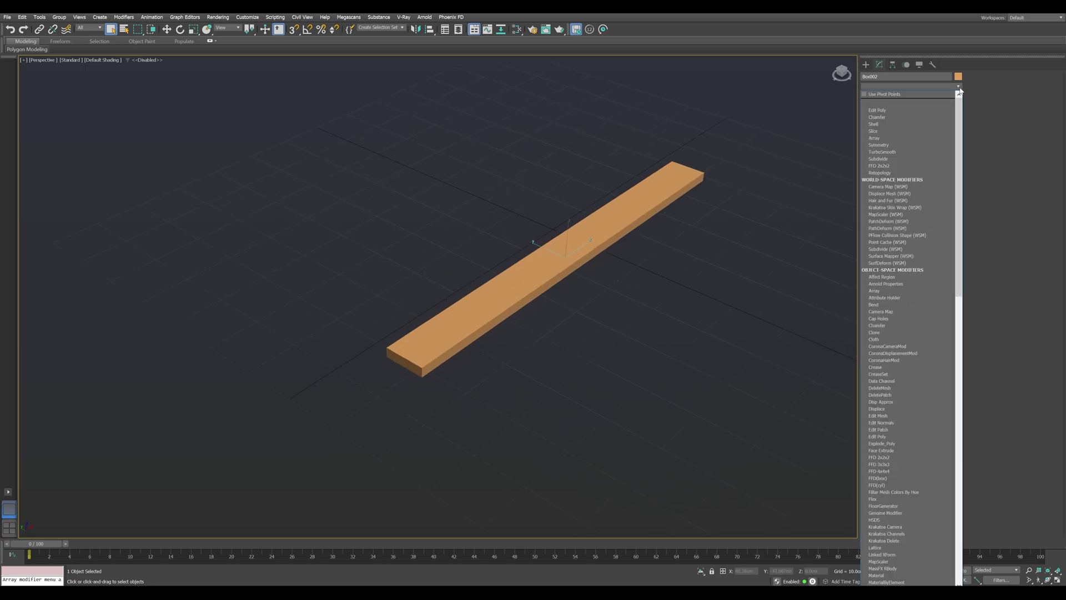
left_click_drag(961, 111, 963, 182)
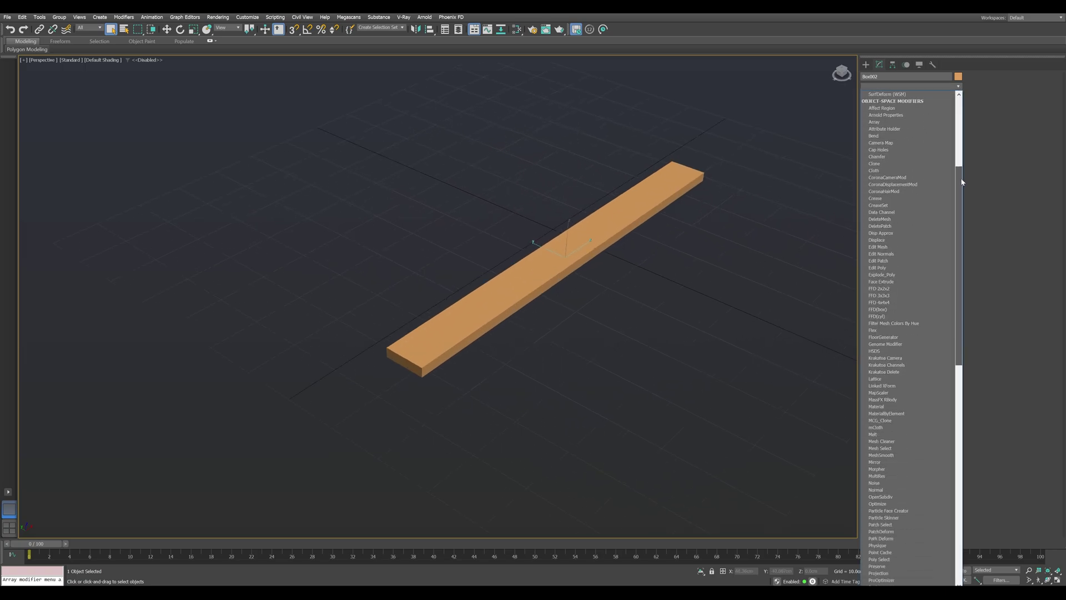
left_click(878, 157)
middle_click_drag(570, 240, 614, 224)
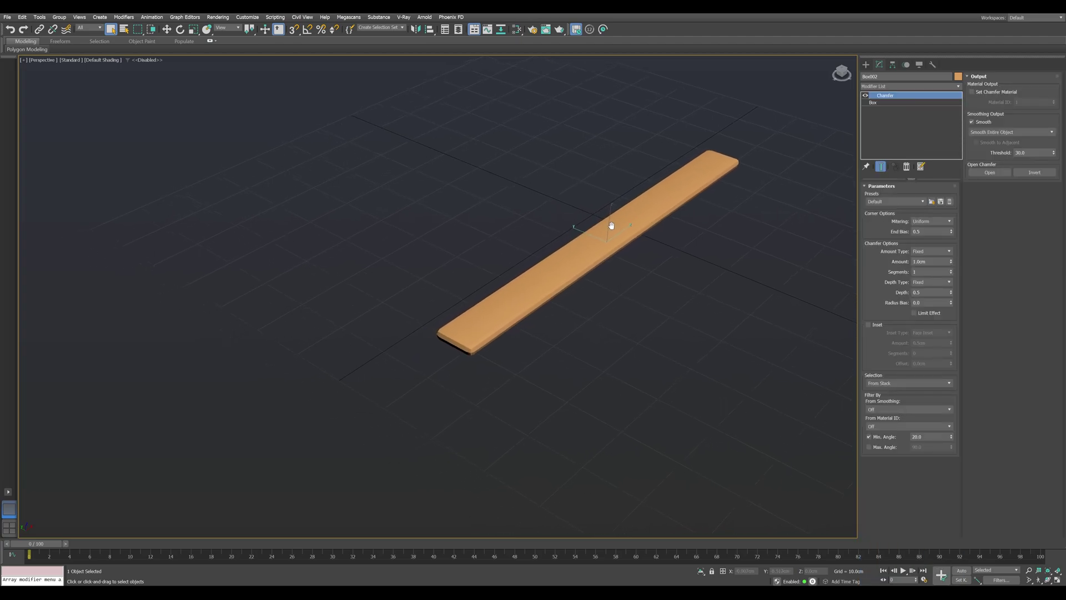
key("F4")
scroll(564, 311, "up", 5)
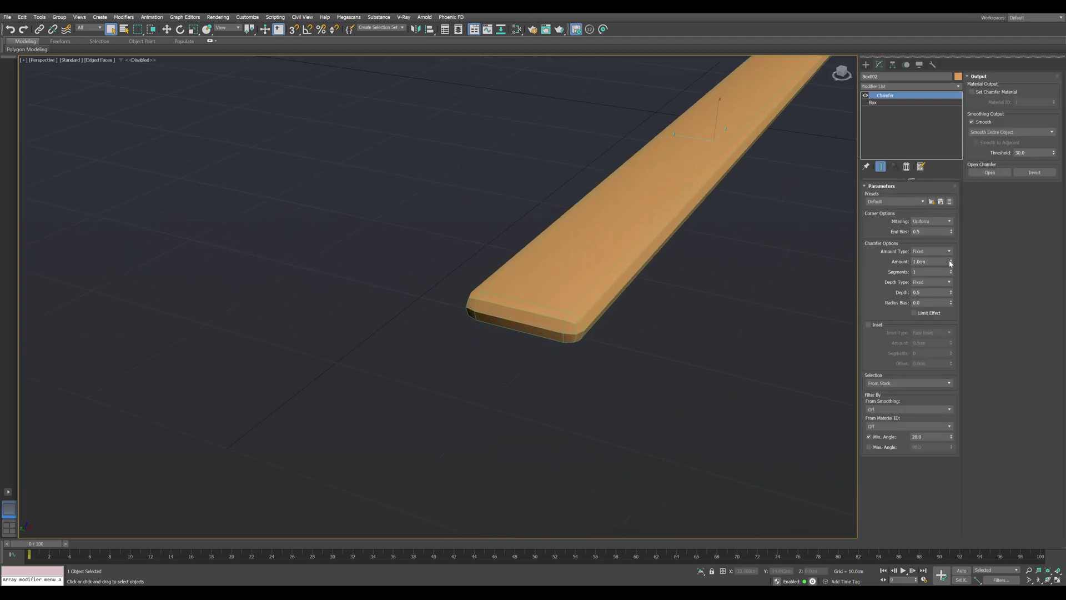
Step: Shrink the chamfer amount, use 2 segments, and enable a small end-face inset
left_click_drag(950, 263, 949, 301)
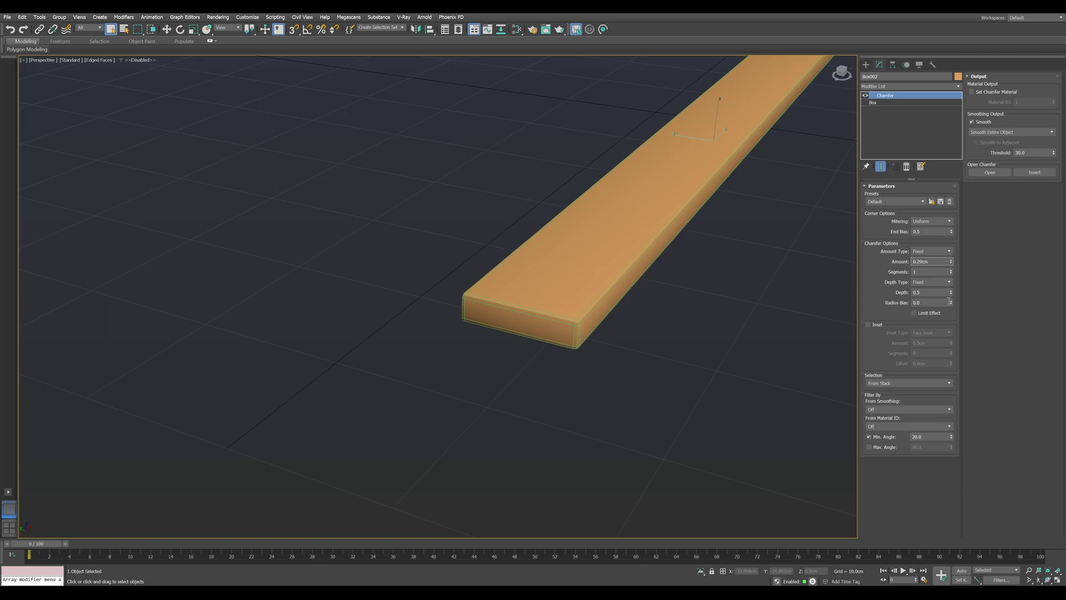
left_click_drag(951, 268, 951, 265)
left_click(952, 270)
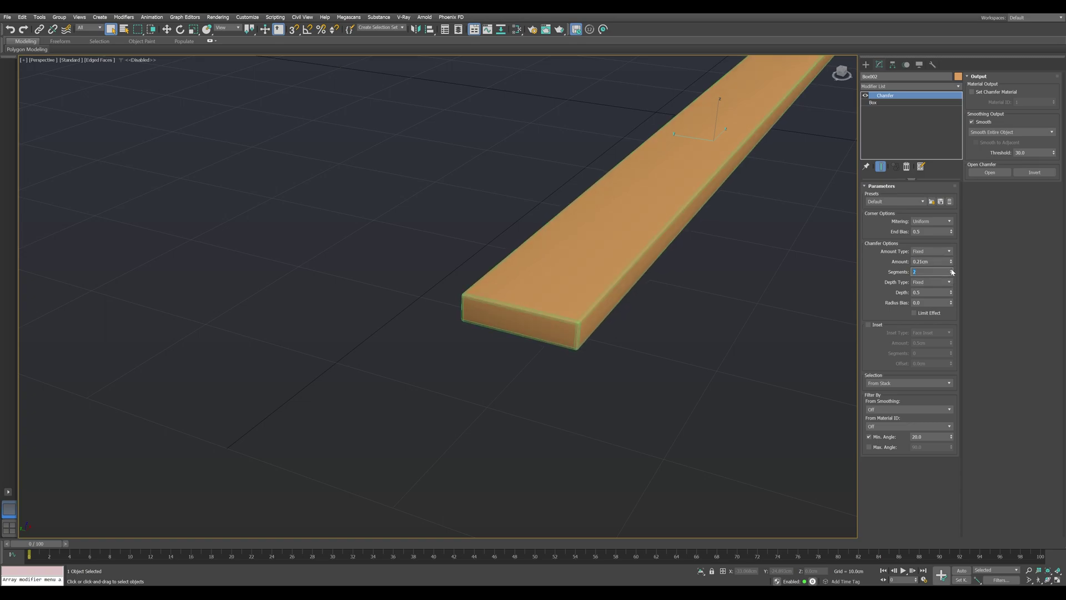
left_click(869, 325)
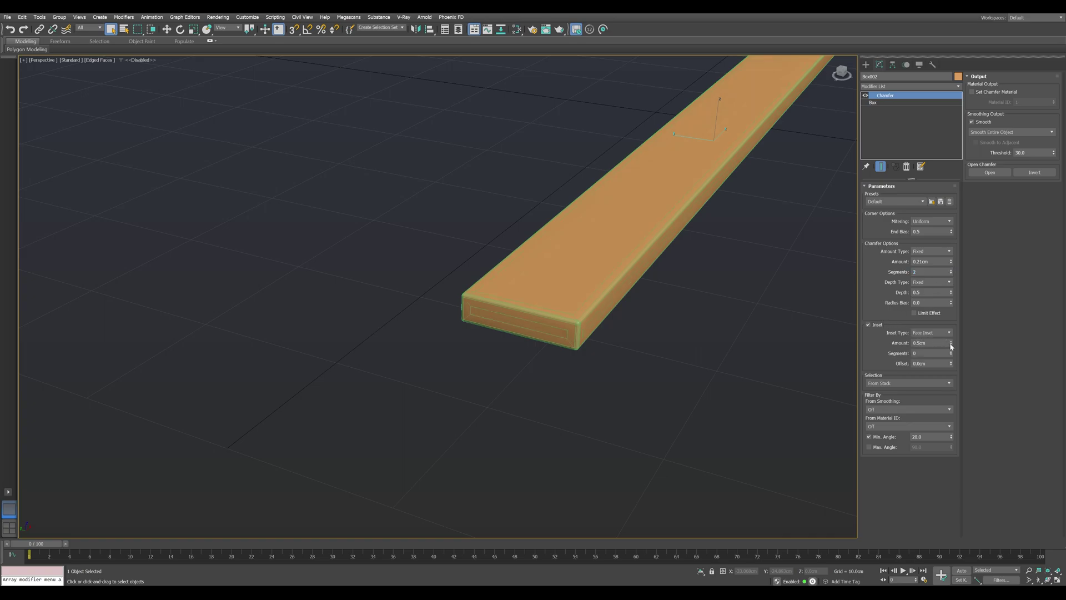
left_click_drag(951, 347, 951, 348)
scroll(615, 339, "down", 4)
Step: Add a UVW Map modifier with Box projection, 120 cm length, width and height
left_click(948, 86)
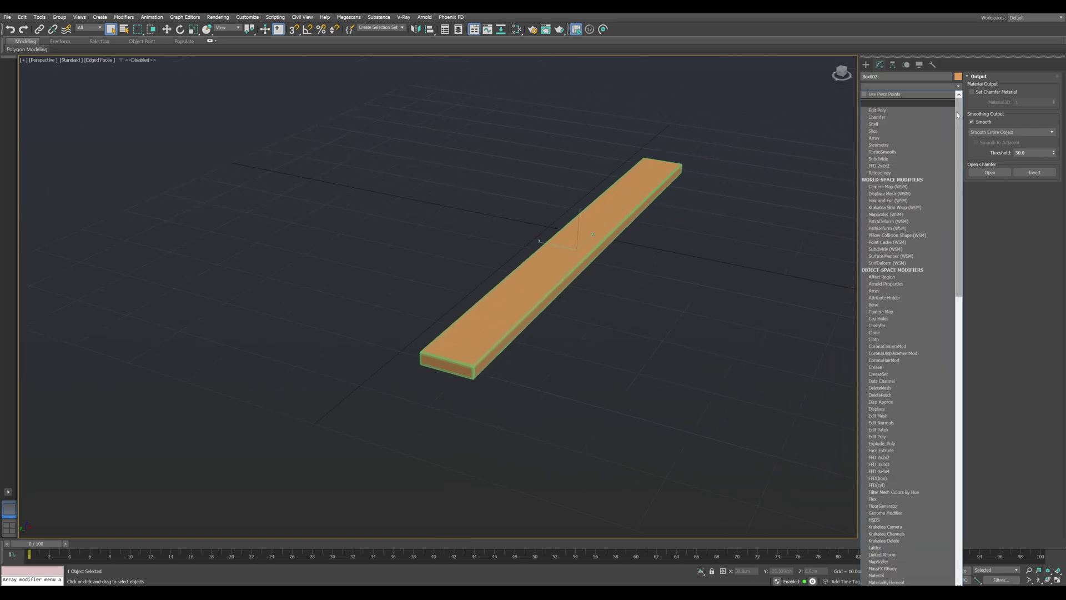
left_click_drag(960, 117, 963, 433)
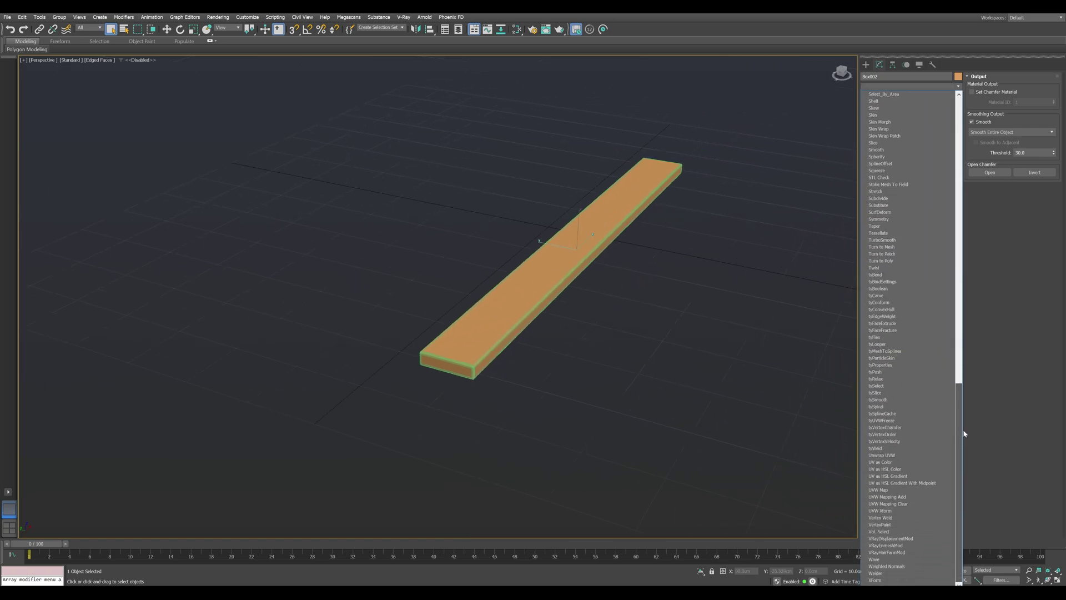
left_click(928, 491)
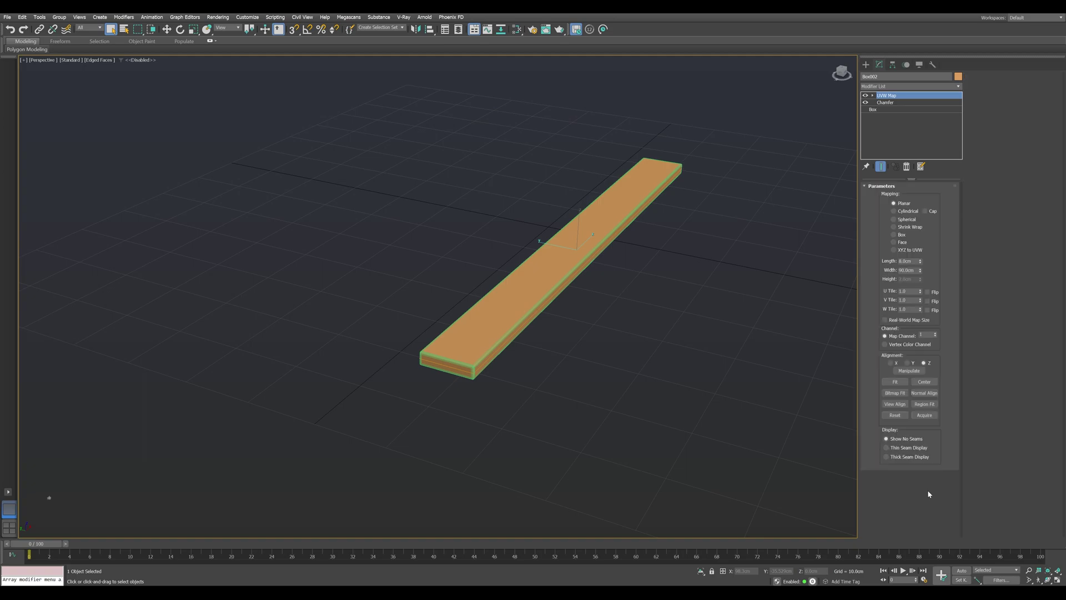
left_click(899, 233)
type("120")
key("Tab")
type("12")
key("Tab")
type("12")
key("Tab")
scroll(615, 252, "down", 4)
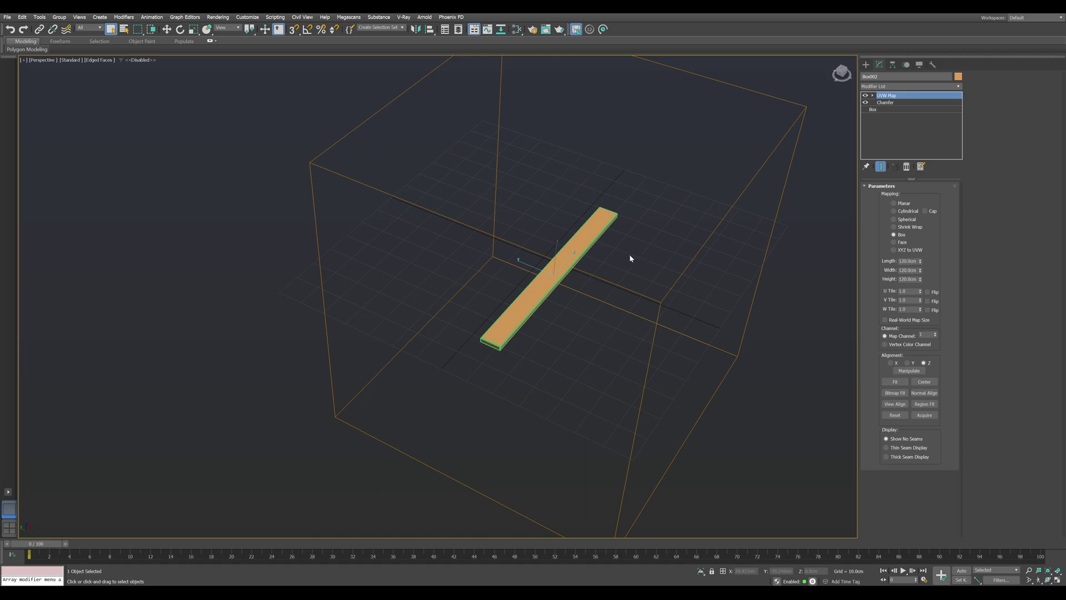
Step: Add an Array modifier on top of the plank's stack
left_click(938, 88)
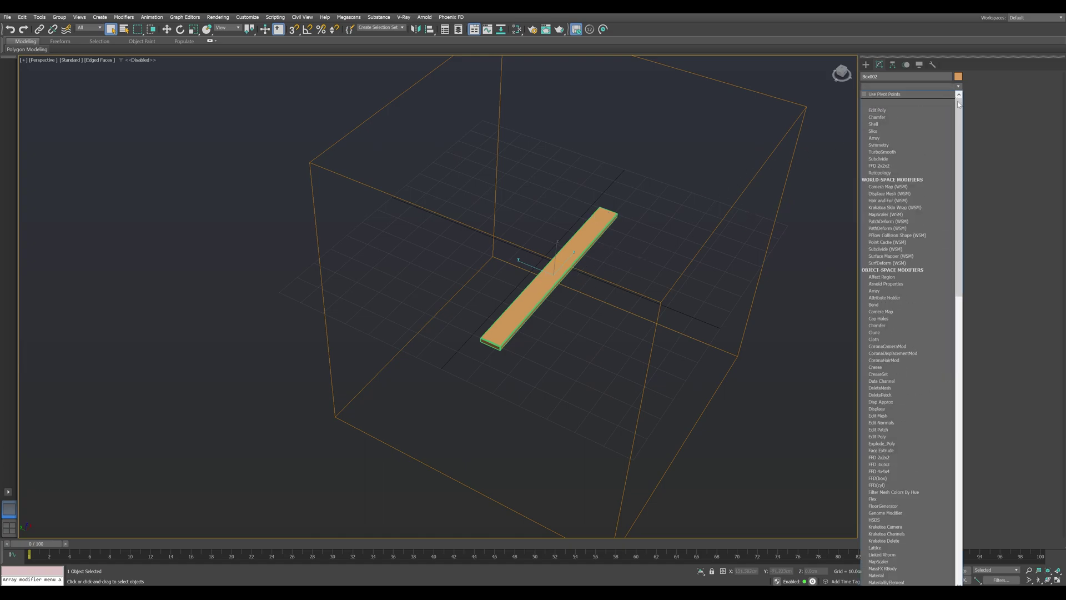
scroll(945, 144, "down", 2)
left_click(878, 191)
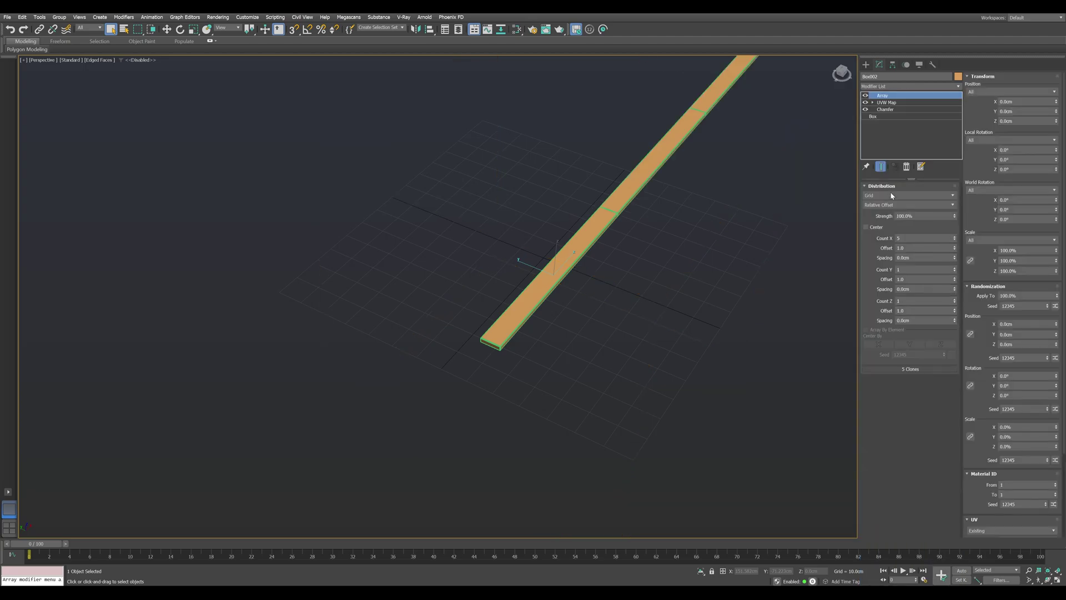
scroll(613, 239, "down", 3)
middle_click_drag(613, 239, 616, 241)
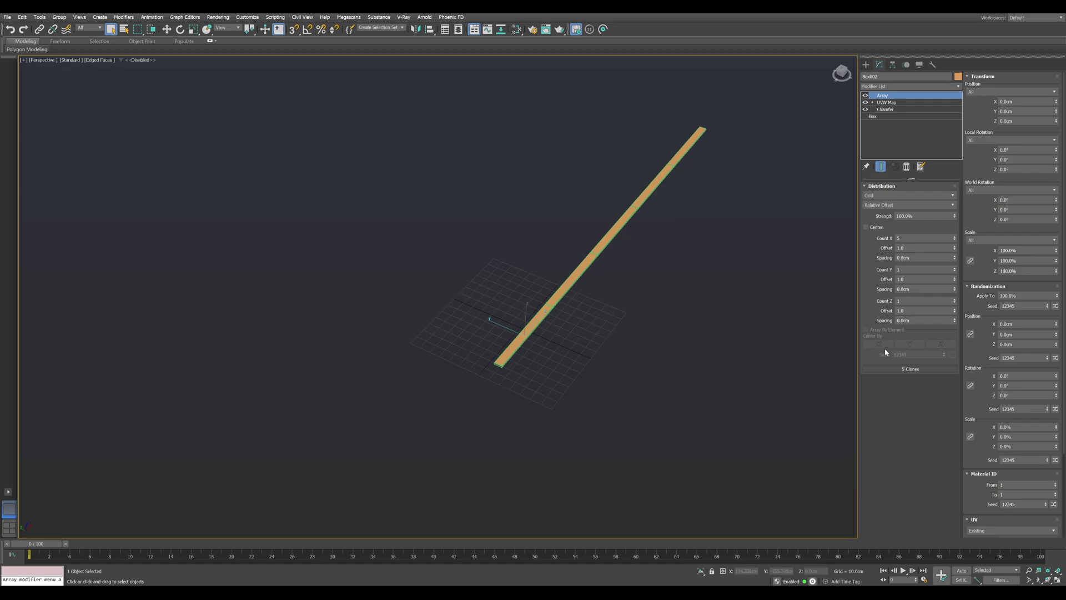
Step: Set the array's random X scale to 40%, Count X to 30 and X offset to 0
left_click_drag(987, 345, 987, 242)
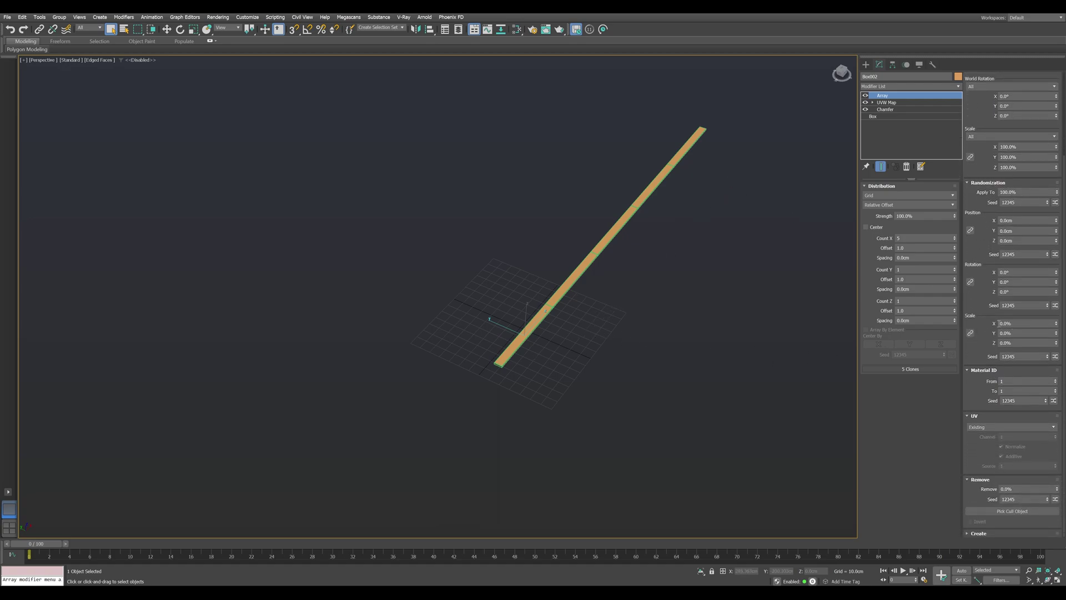
left_click_drag(1056, 323, 1044, 237)
type("4%")
key("Return")
left_click(956, 237)
left_click(955, 236)
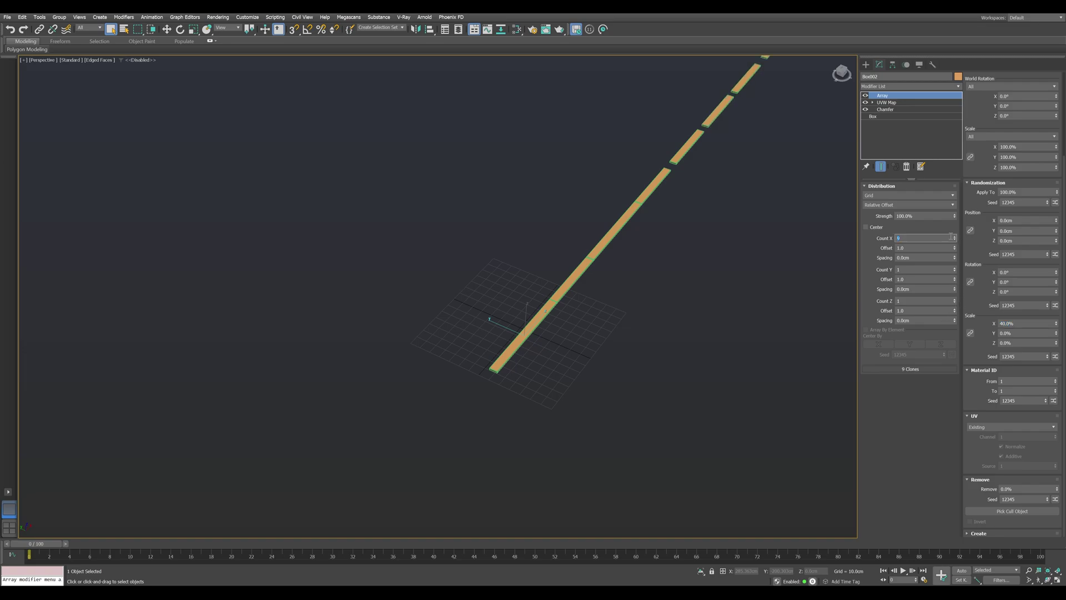
type("3")
type("0")
key("Return")
key("Tab")
type("0")
key("Return")
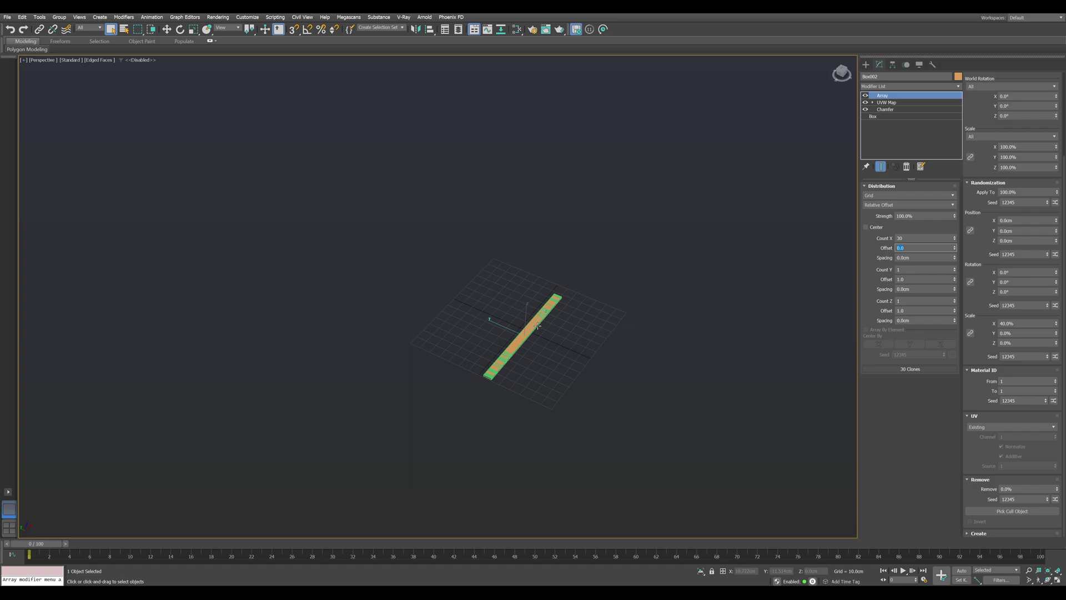
Step: Stack a second Array modifier, switch its distribution to Fill, and enable Array By Element
left_click(955, 88)
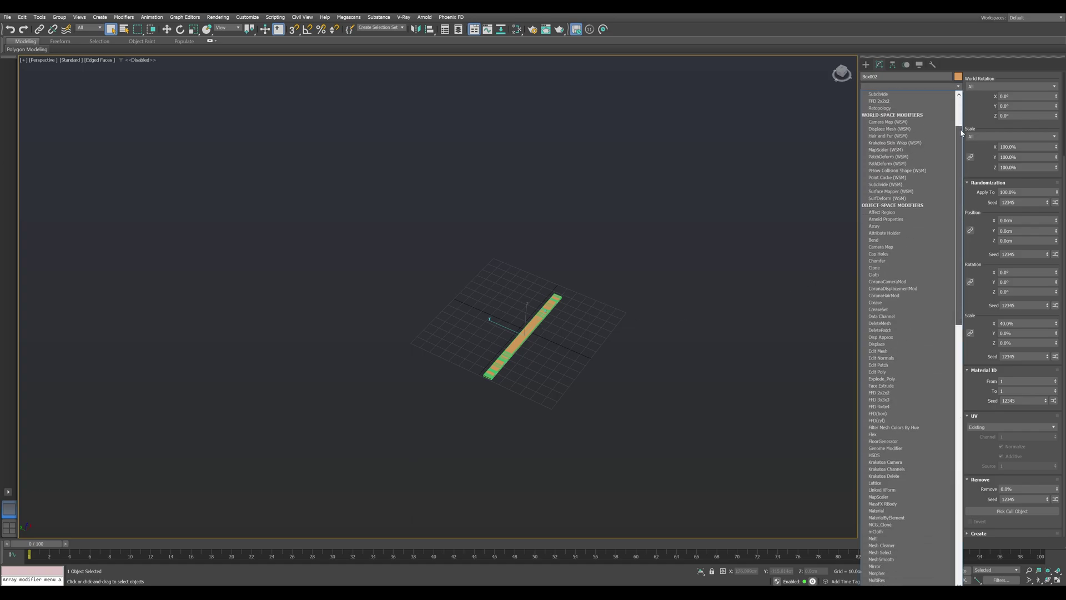
scroll(961, 141, "down", 3)
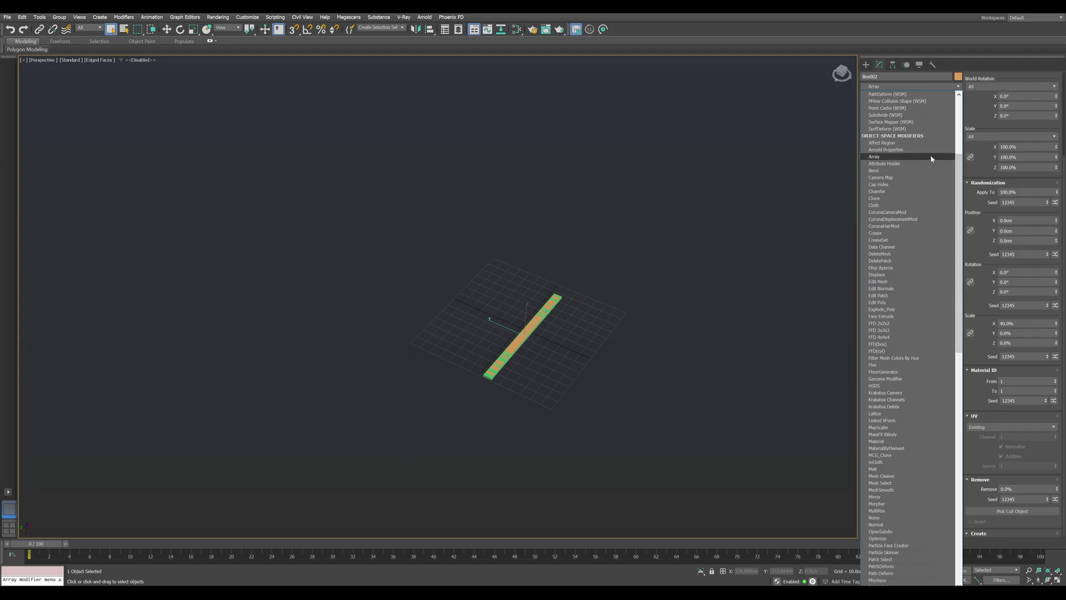
left_click(931, 157)
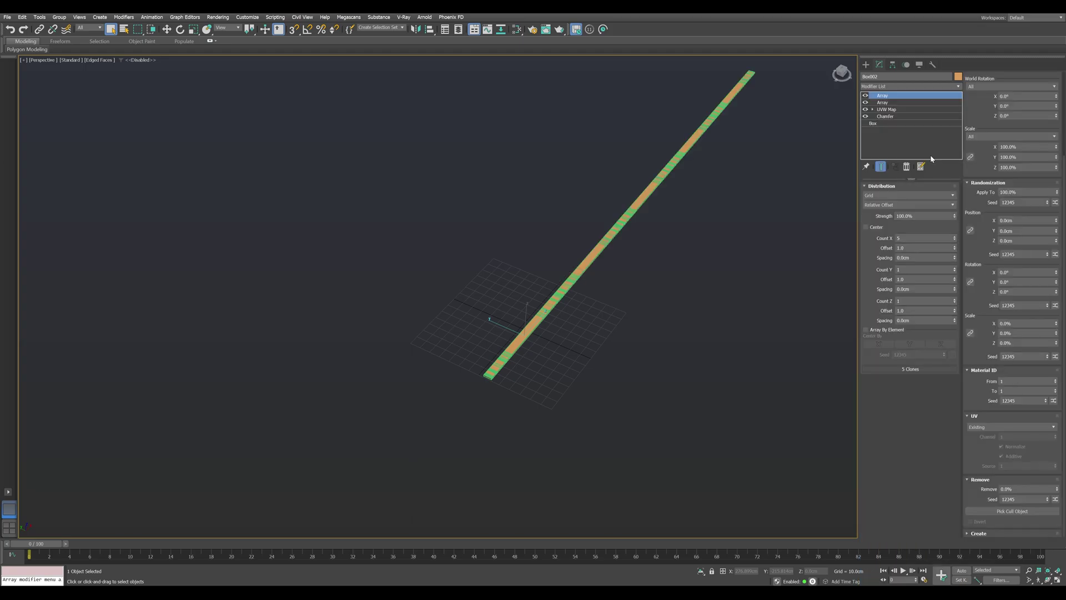
left_click(934, 205)
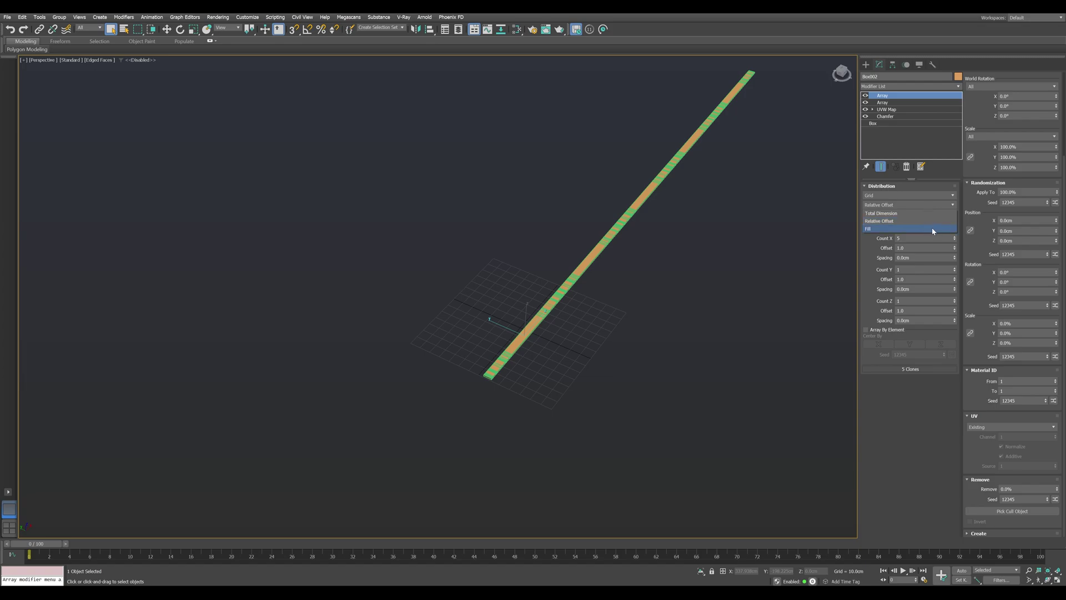
left_click(932, 229)
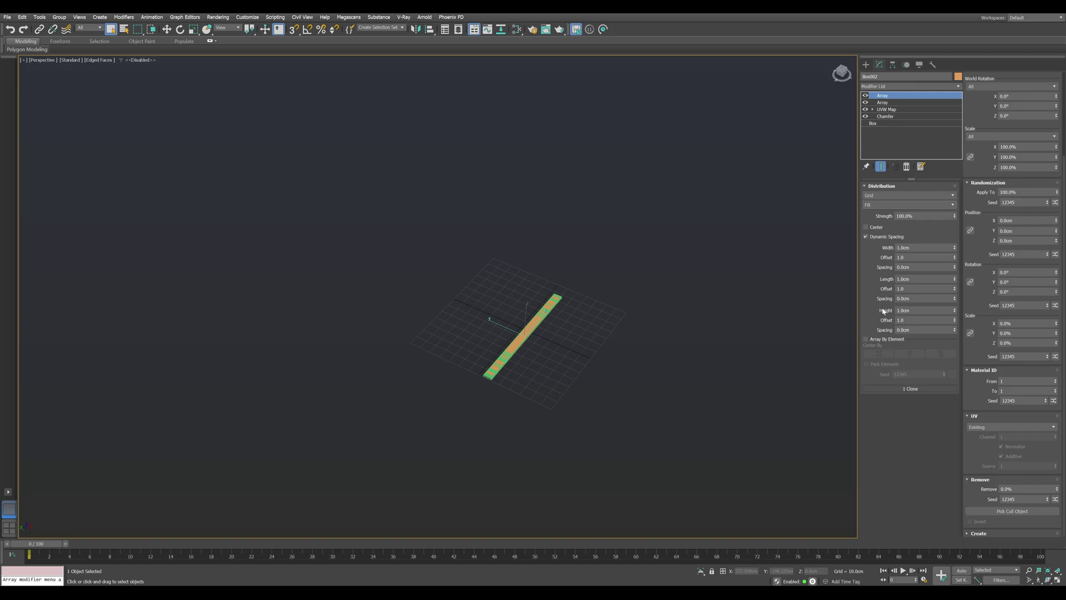
left_click(895, 342)
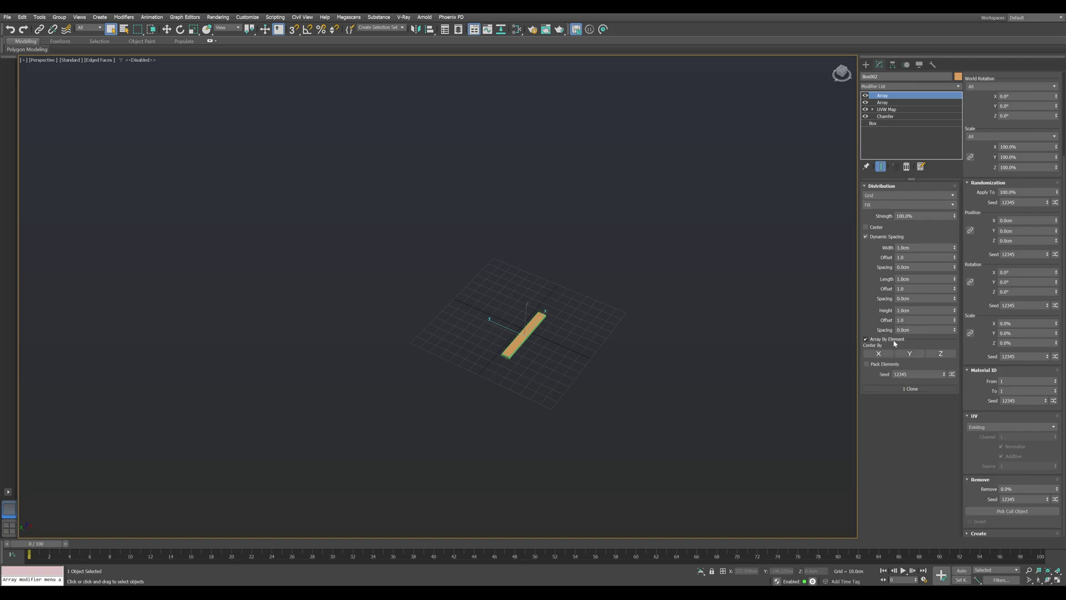
mouse_move(905, 375)
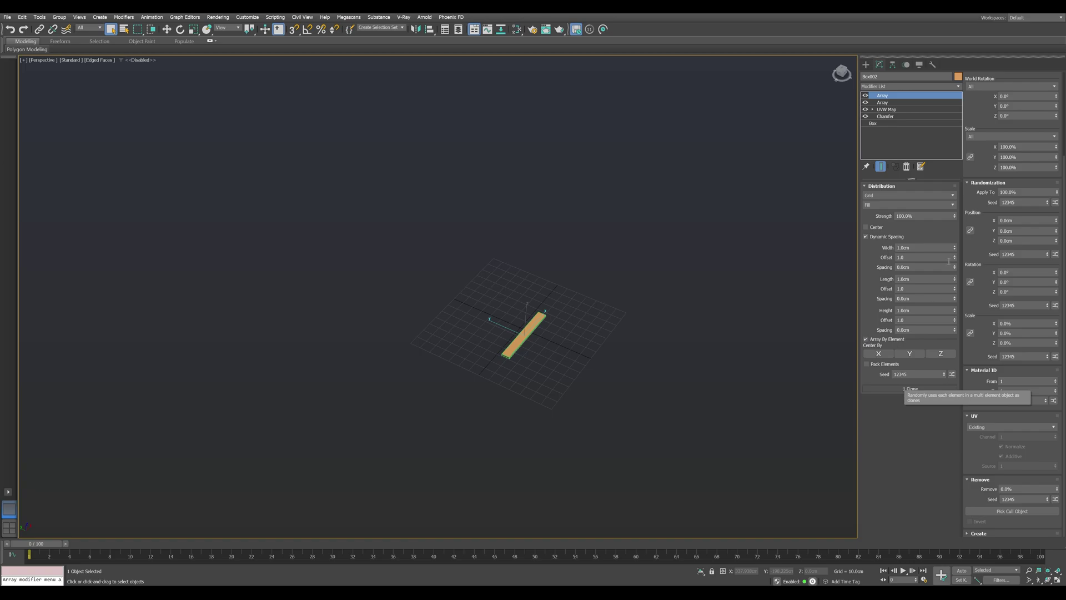
Step: Enlarge the fill area to about 577 by 227 cm and enable Pack Elements
left_click_drag(955, 248, 955, 211)
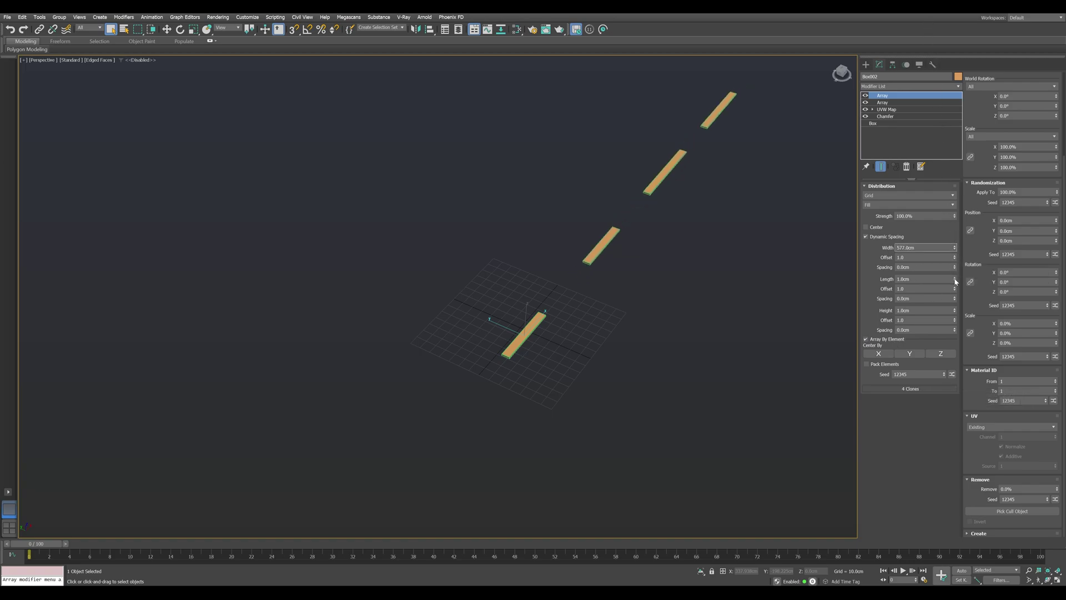
left_click_drag(955, 282, 955, 245)
middle_click_drag(720, 175, 731, 245)
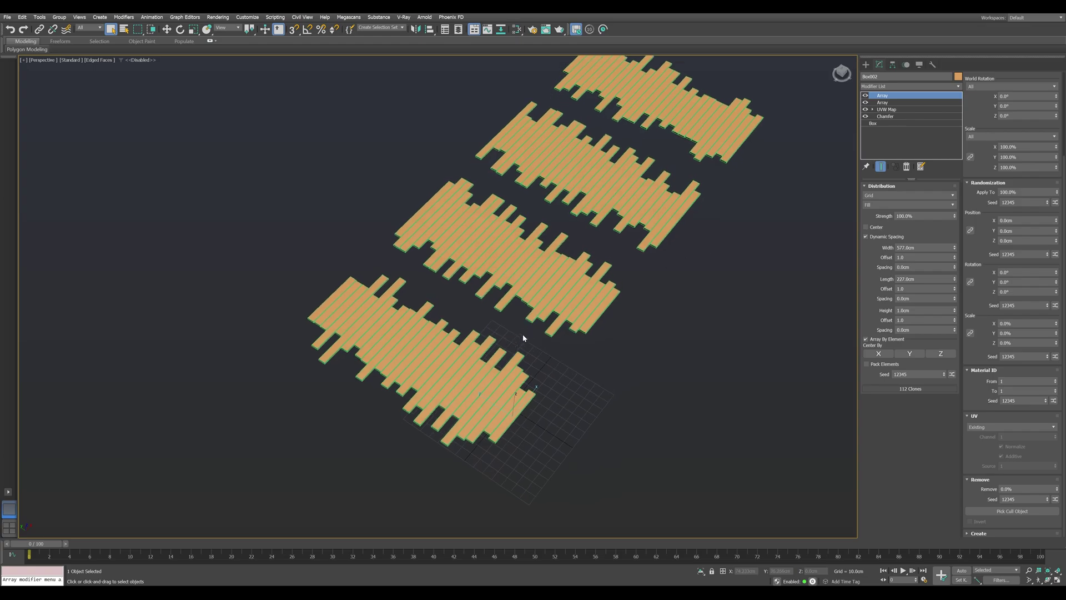
left_click(883, 369)
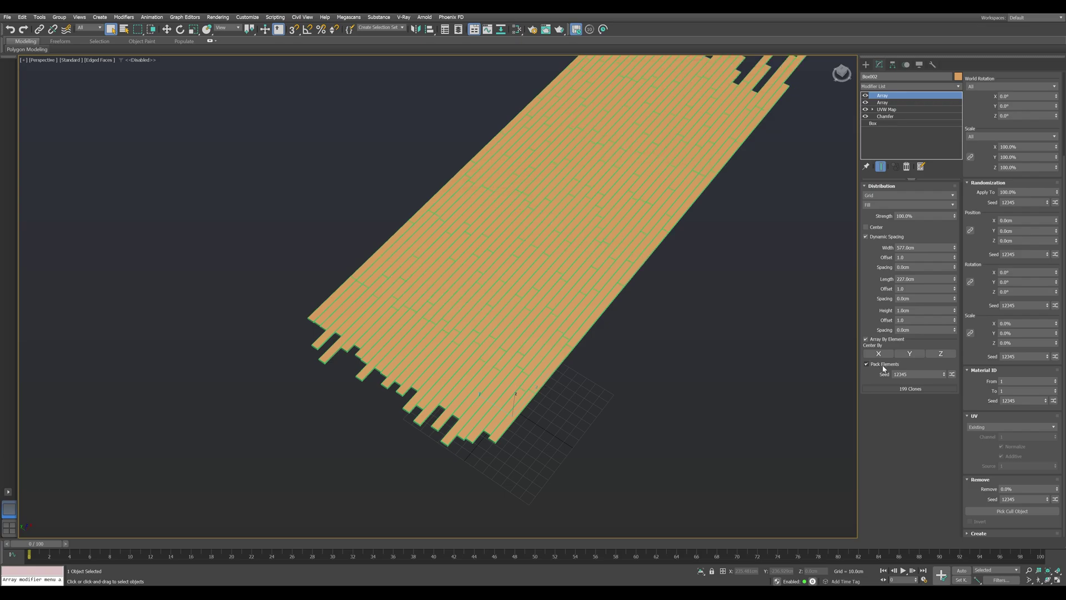
Step: Hide the edge overlay, turn off Dynamic Spacing, and make the planks much longer
middle_click_drag(650, 322, 594, 278, "alt")
scroll(626, 250, "up", 8)
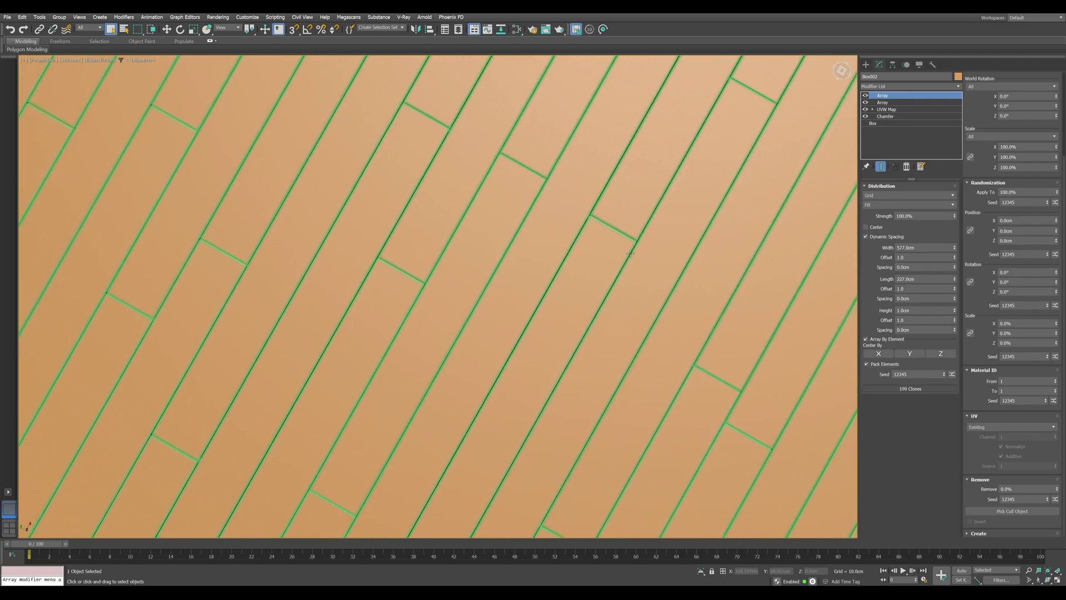
key("F4")
left_click_drag(955, 280, 955, 261)
left_click(879, 240)
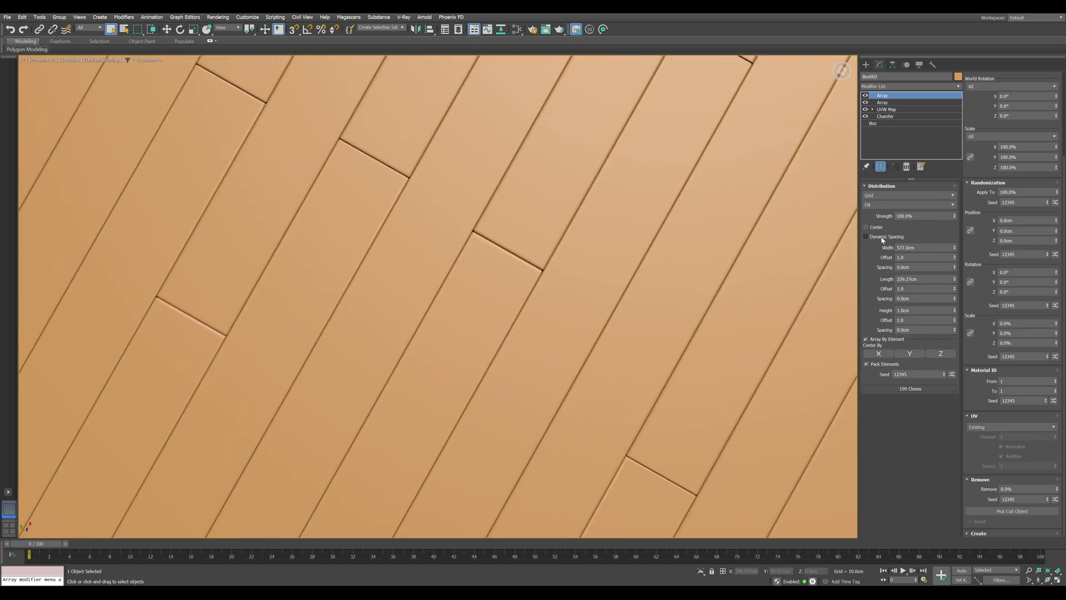
scroll(642, 284, "down", 10)
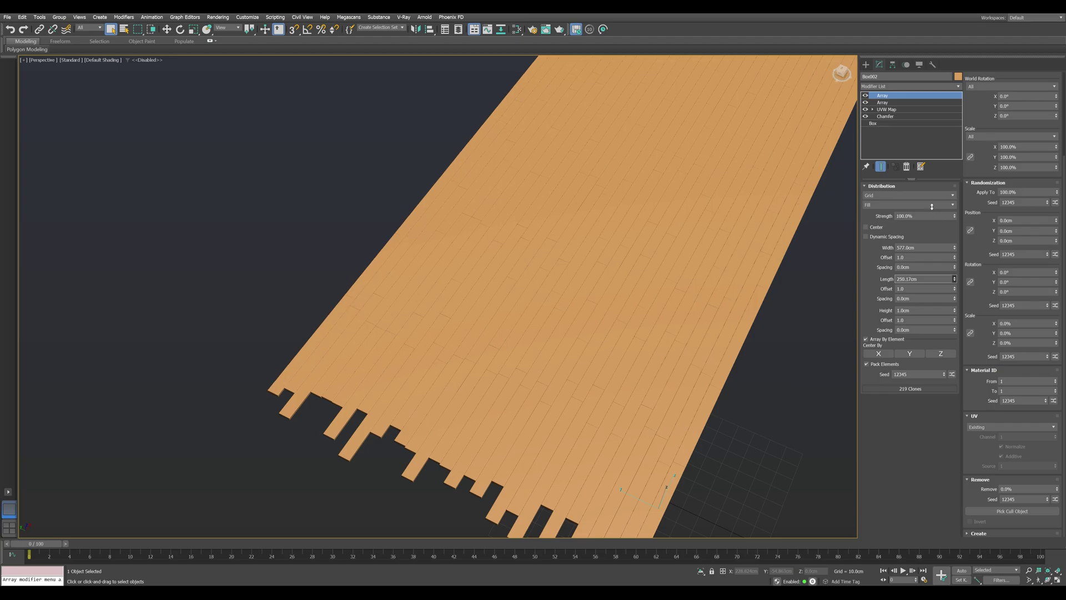
left_click_drag(955, 281, 955, 256)
scroll(560, 238, "down", 5)
Step: Set the floor array Width to 600 cm, Length to 400 cm, and enable Center
double_click(919, 244)
type("600")
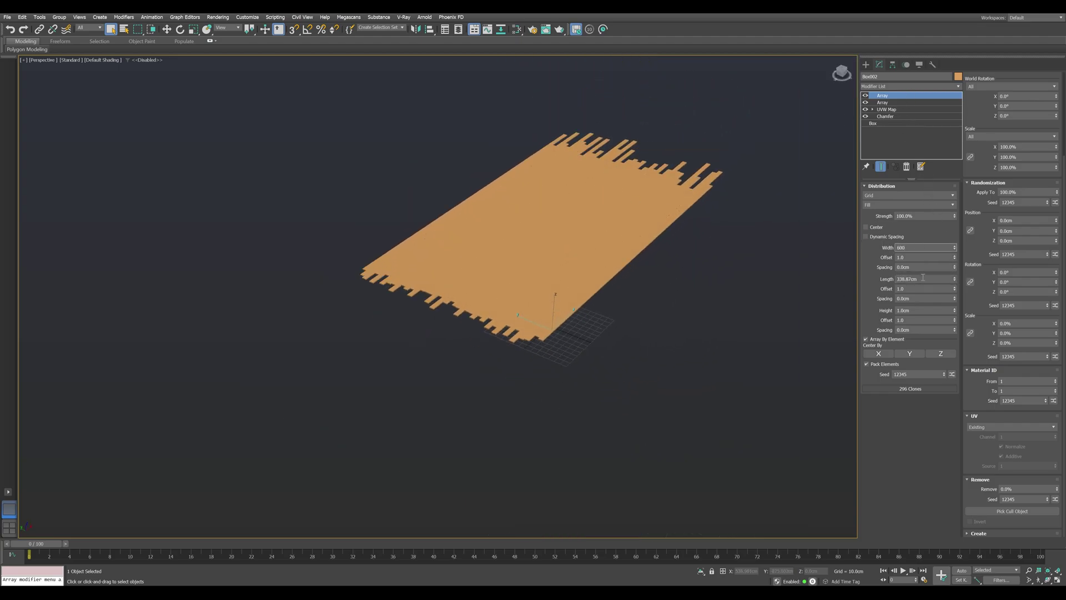
key("Return")
double_click(924, 279)
type("400")
key("Return")
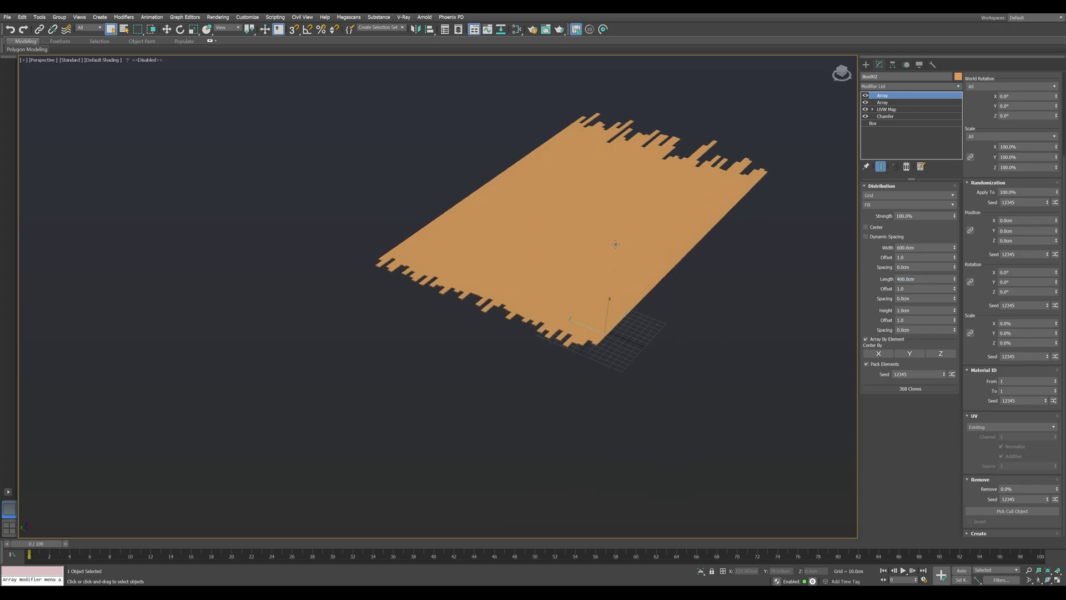
left_click(887, 229)
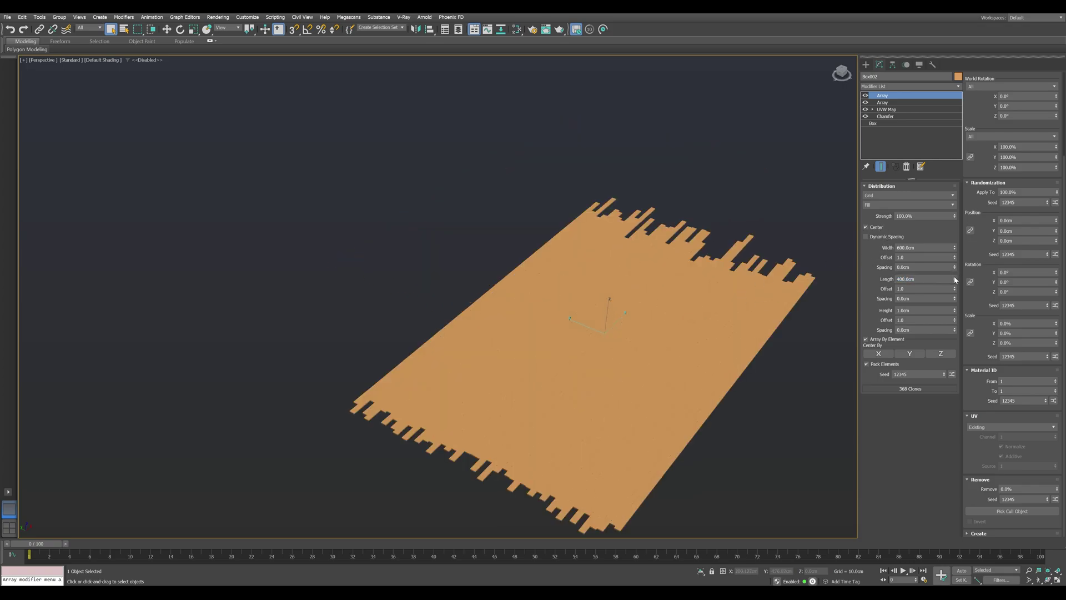
Step: Try a longer array length, restore it to 400 cm, and frame the floor
mouse_move(956, 279)
left_mouse_down()
mouse_move(883, 214)
mouse_move(917, 285)
left_mouse_up()
type("400")
key("Return")
middle_click_drag(825, 273, 676, 329, "alt")
scroll(676, 330, "up", 2)
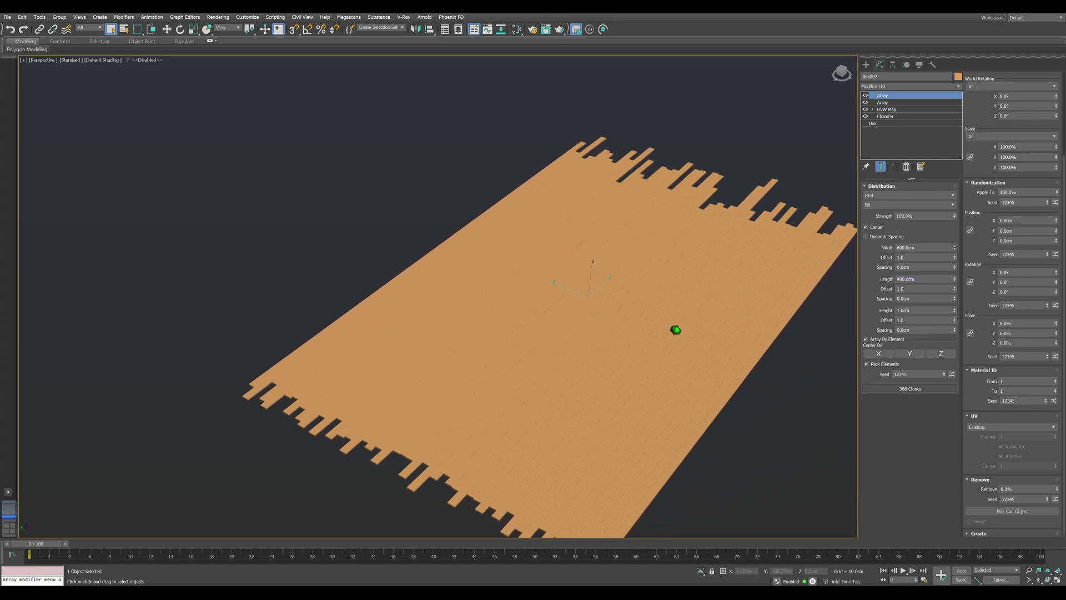
Step: In the Slate Material Editor, replace the old node with a Physical Material assigned to the floor
key("m")
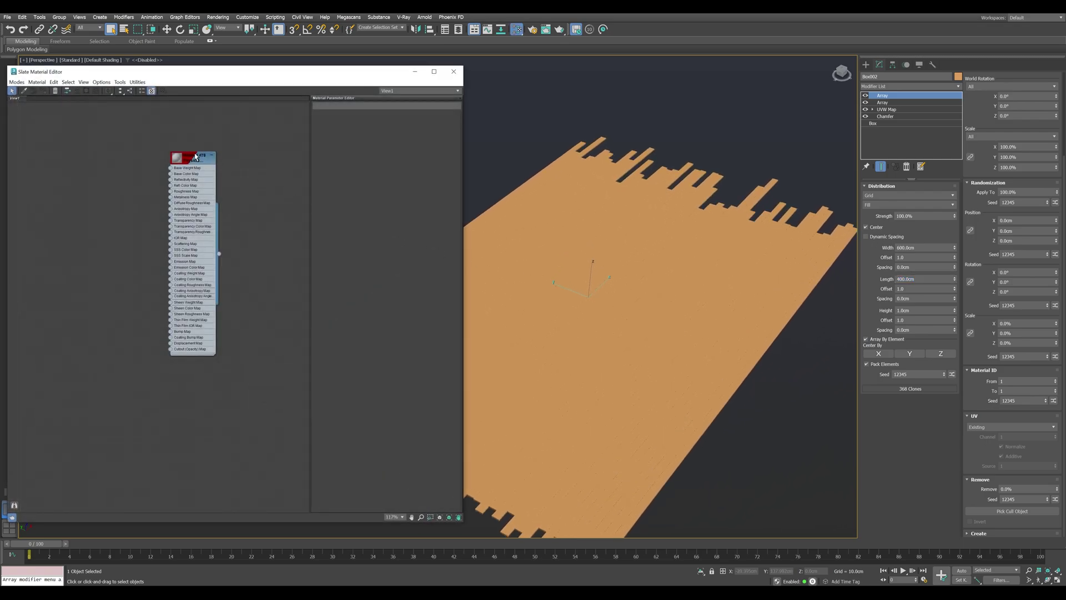
double_click(195, 157)
key("Delete")
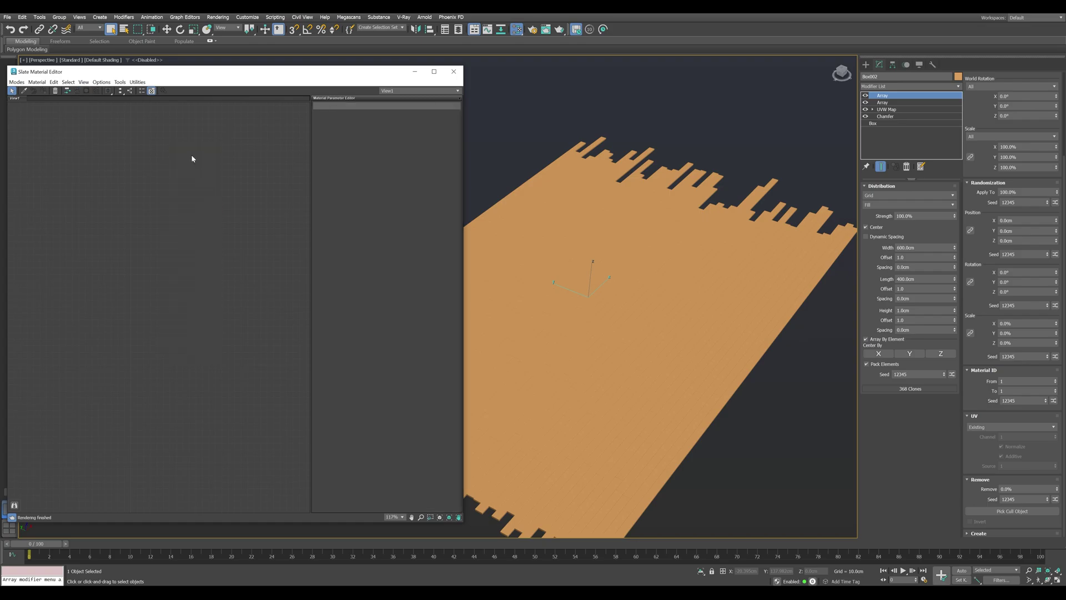
right_click(192, 155)
mouse_move(283, 160)
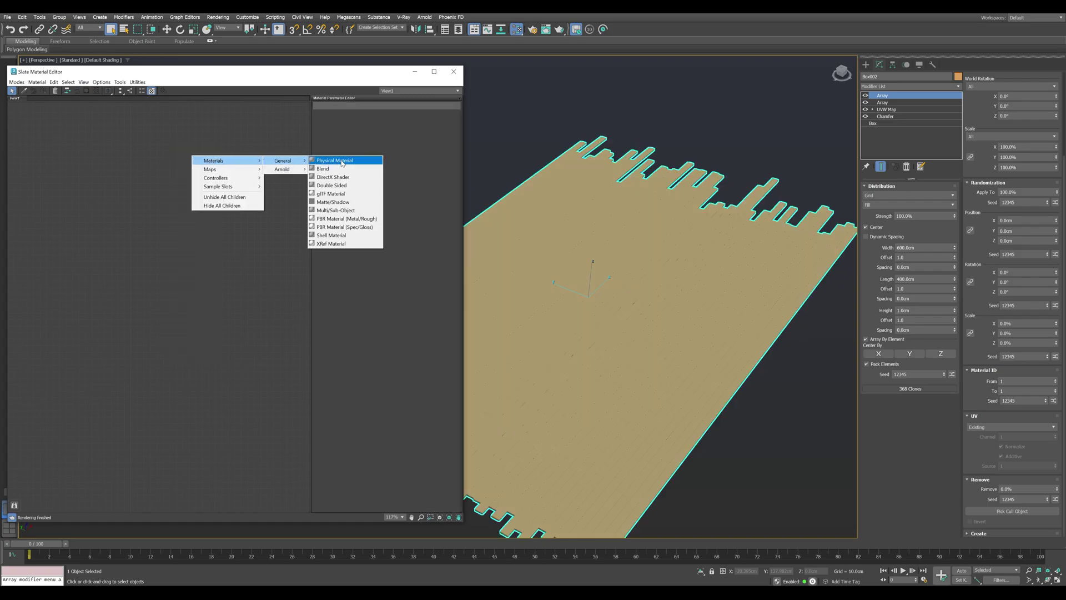
left_click(334, 160)
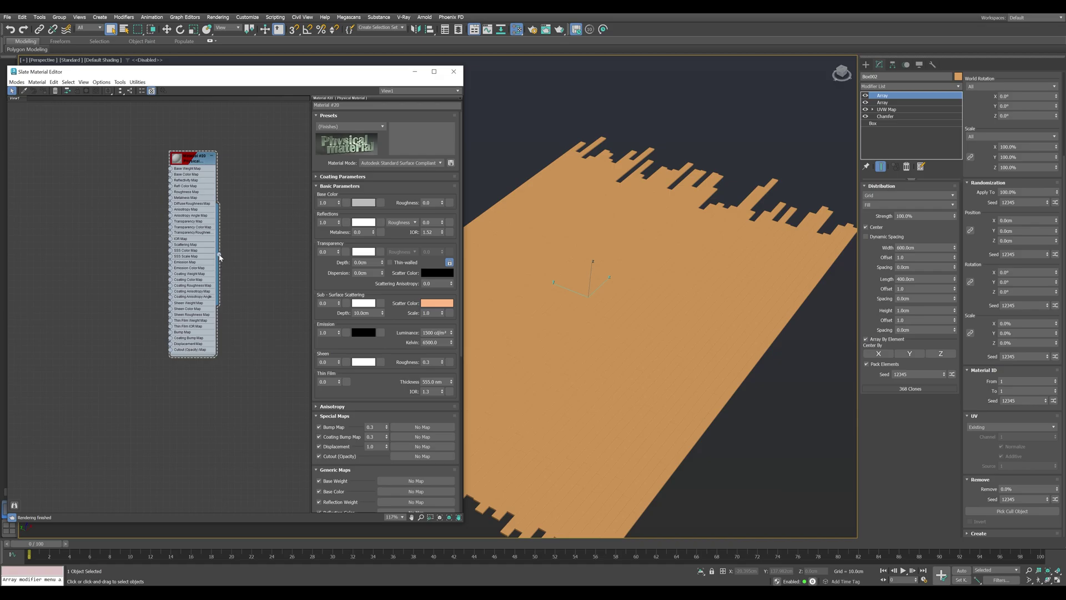
left_click_drag(220, 255, 650, 308)
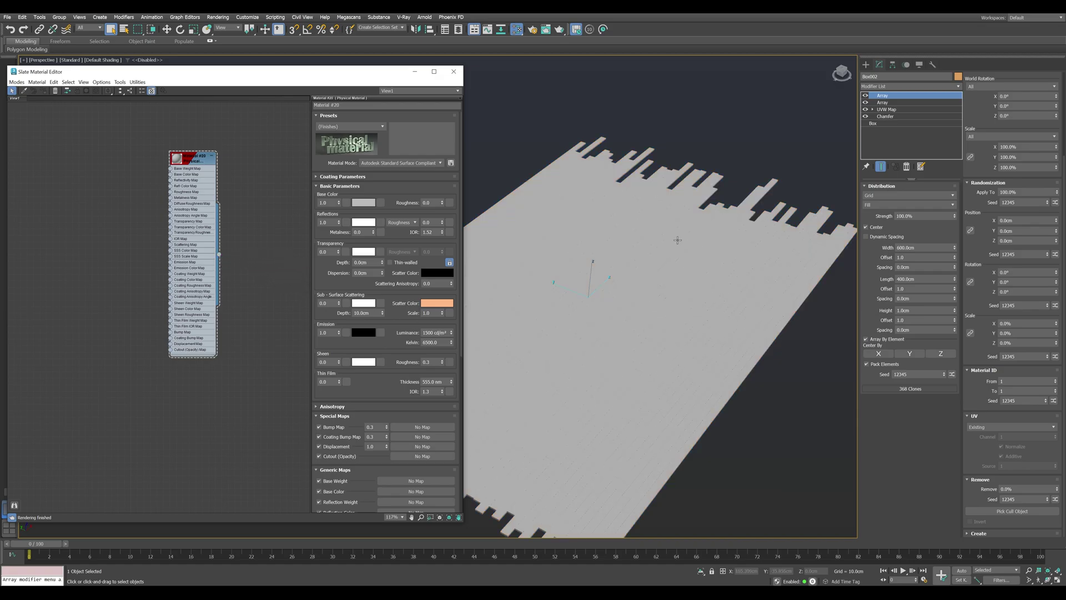
middle_click_drag(597, 267, 659, 252)
left_click_drag(183, 165, 235, 172)
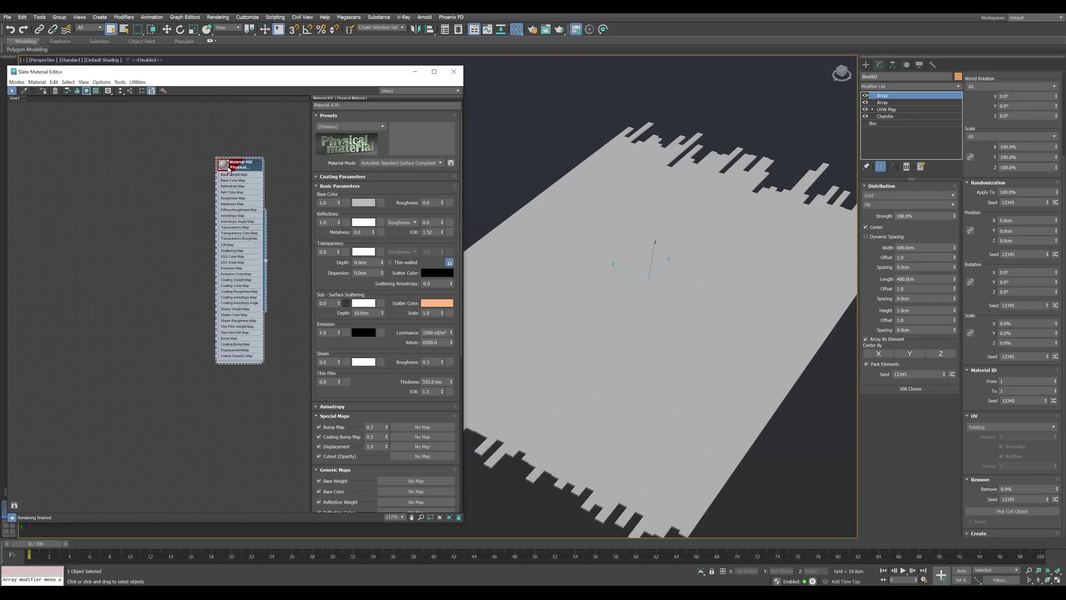
Step: Add a Bitmap Random Tiling map loaded with the wood image and wire it to Base Color
right_click(105, 165)
mouse_move(123, 178)
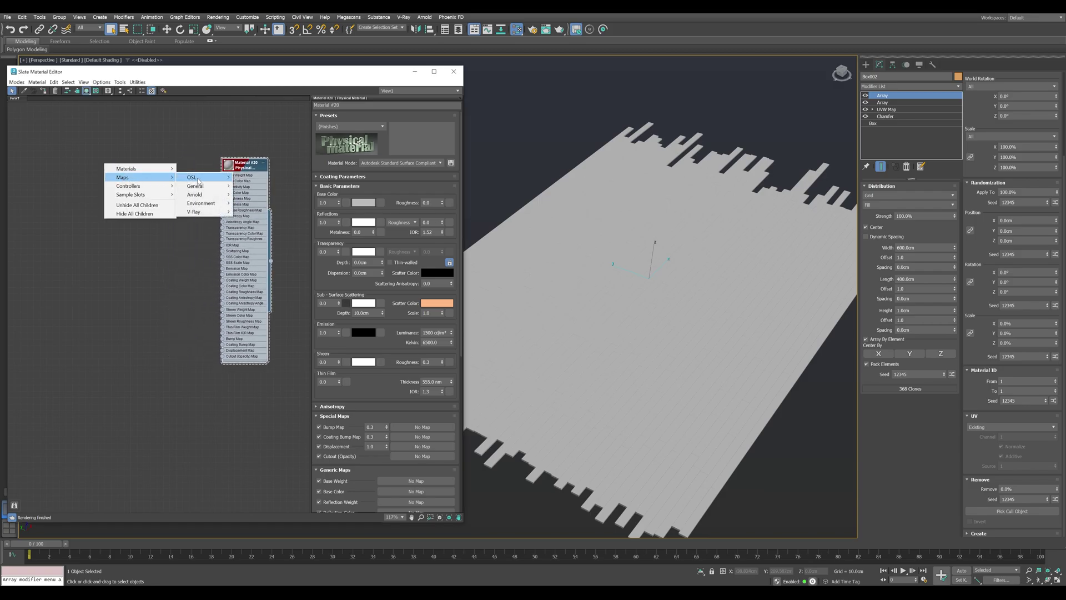
mouse_move(198, 177)
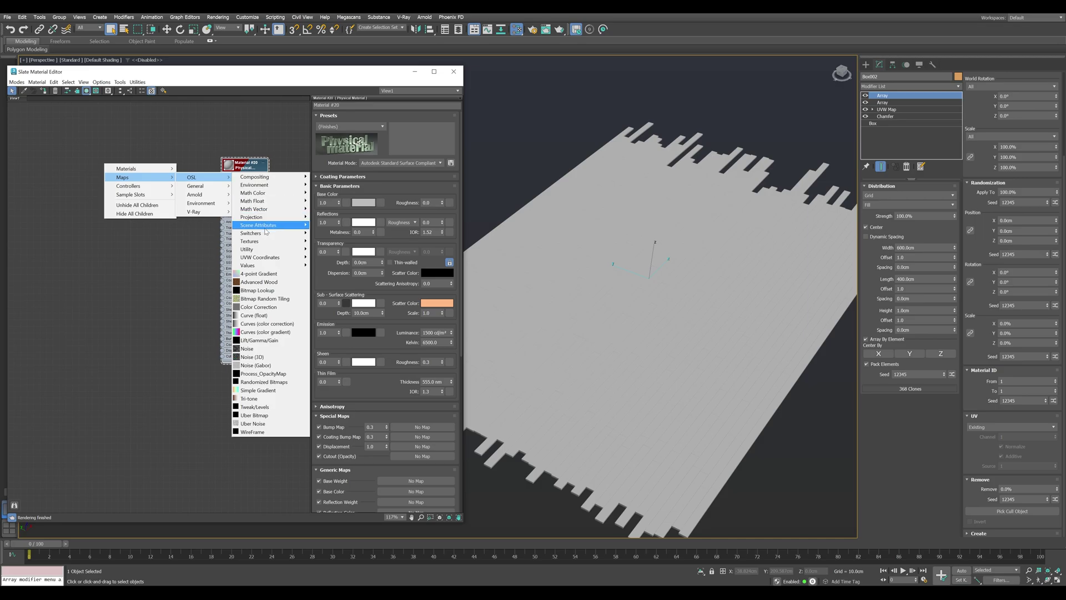
left_click(297, 302)
double_click(144, 75)
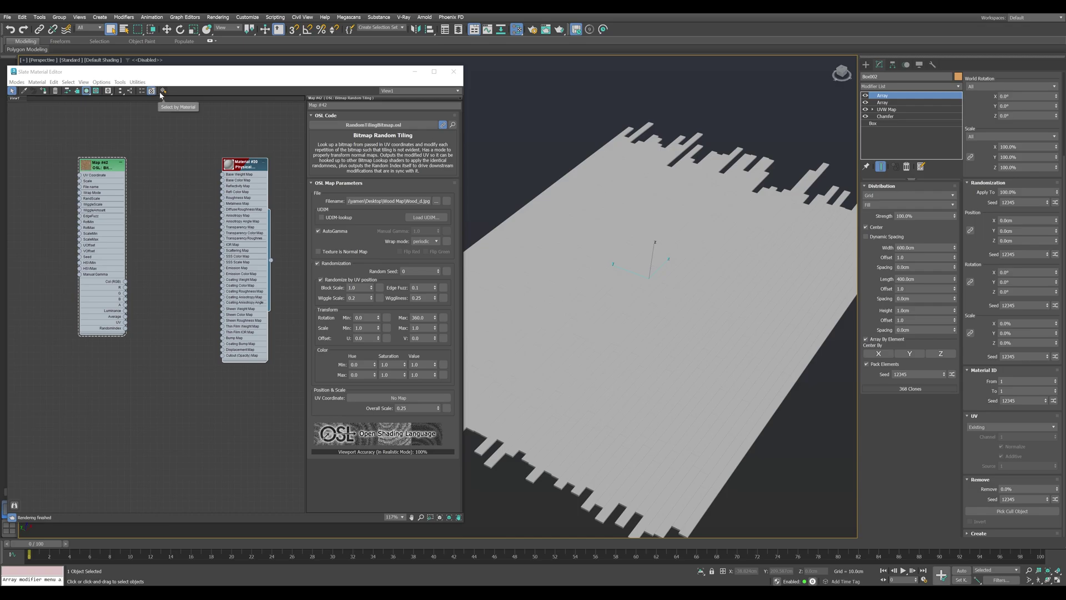
left_click_drag(103, 167, 128, 174)
left_click_drag(151, 288, 198, 244)
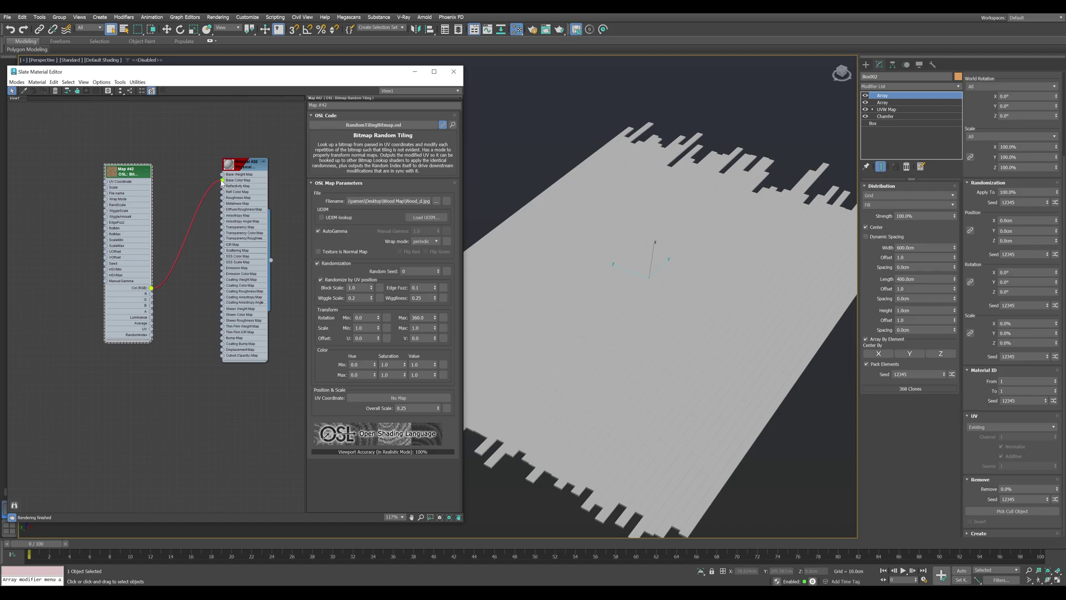
left_click_drag(208, 187, 222, 181)
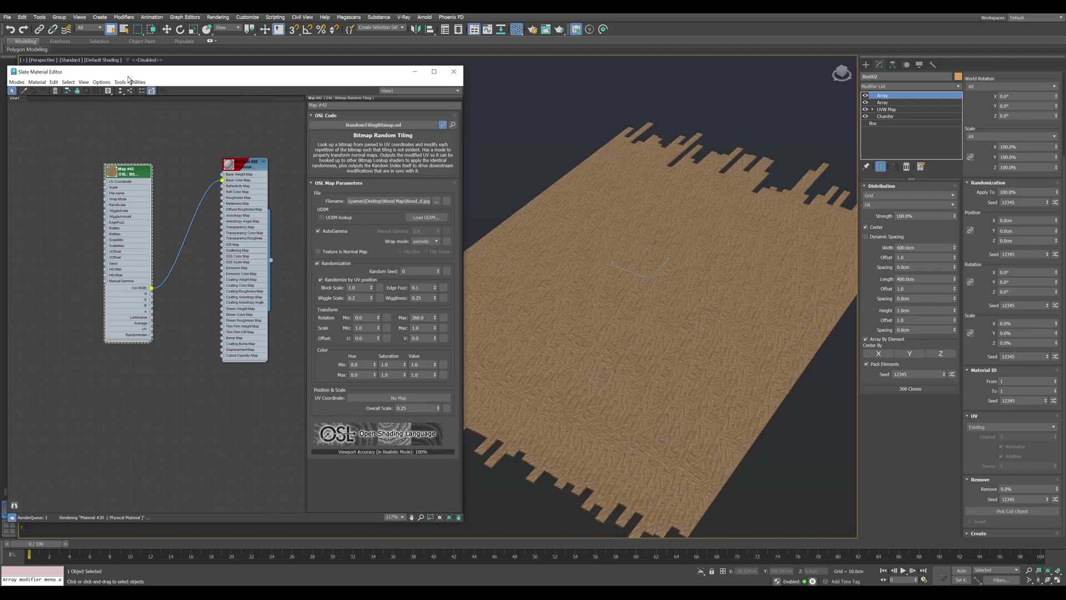
Step: Switch the viewport shading to High Quality
left_click_drag(128, 73, 145, 93)
left_click(76, 60)
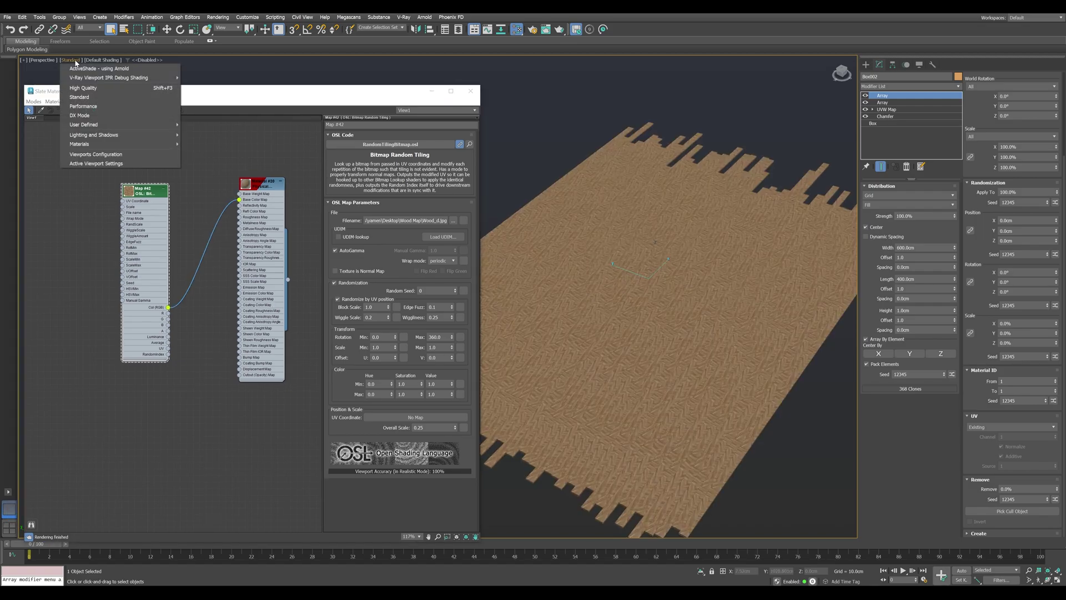
left_click(131, 88)
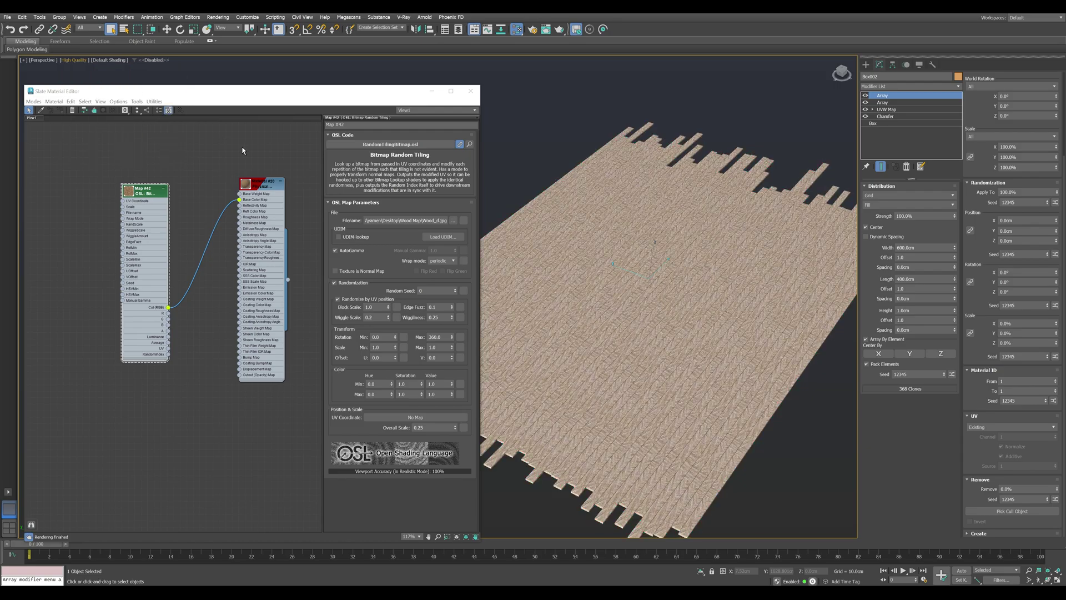
scroll(657, 311, "up", 5)
scroll(658, 312, "up", 3)
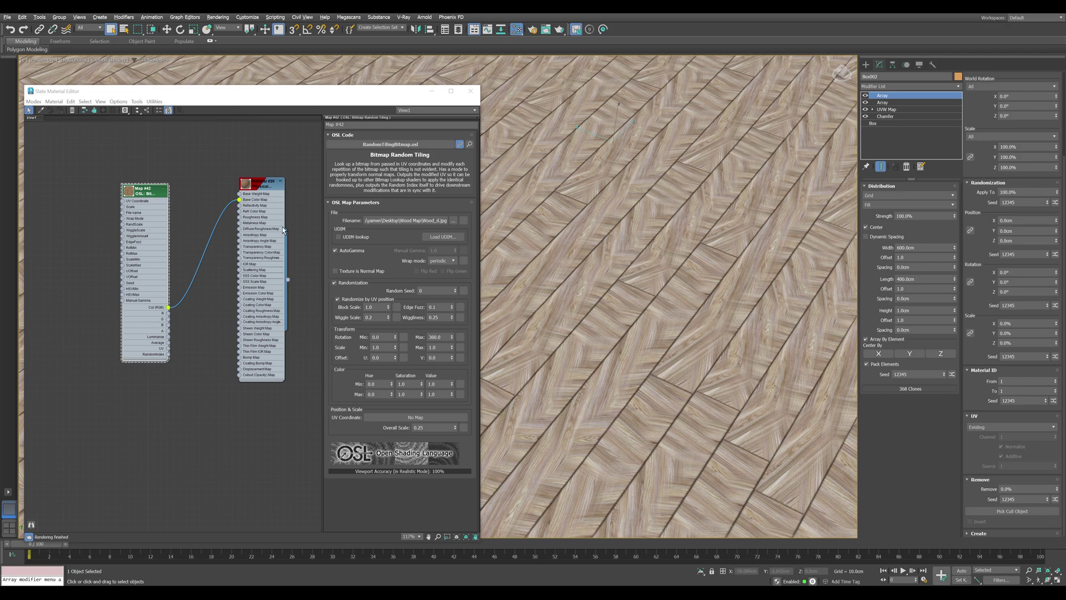
Step: Turn off Randomize by UV position and set the tiling map's random seed to 8
left_click_drag(158, 194, 209, 188)
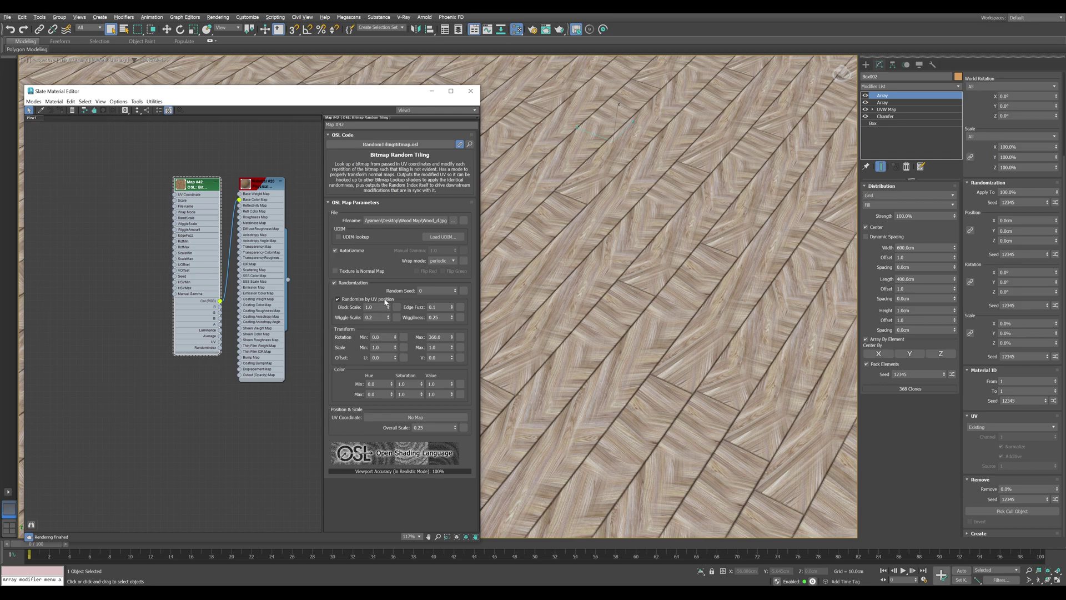
left_click(386, 300)
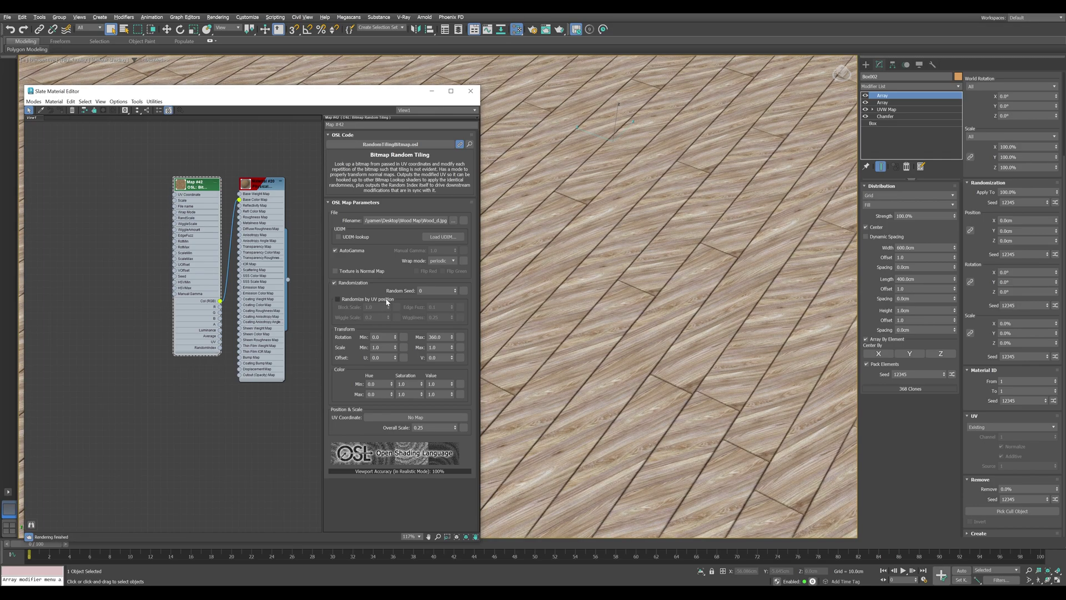
middle_click_drag(628, 260, 617, 155, "alt")
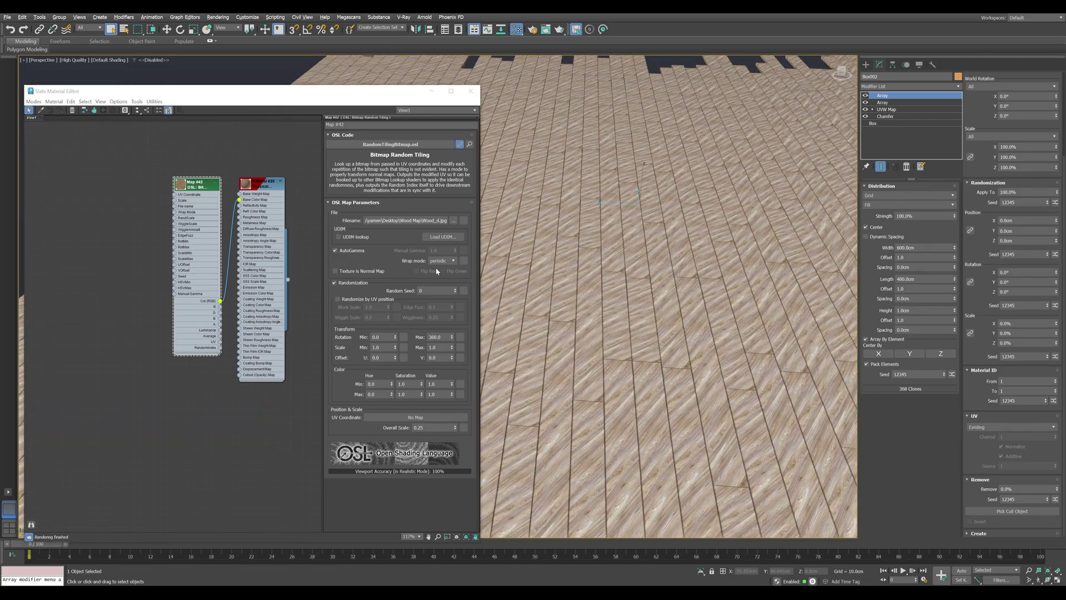
left_click(456, 289)
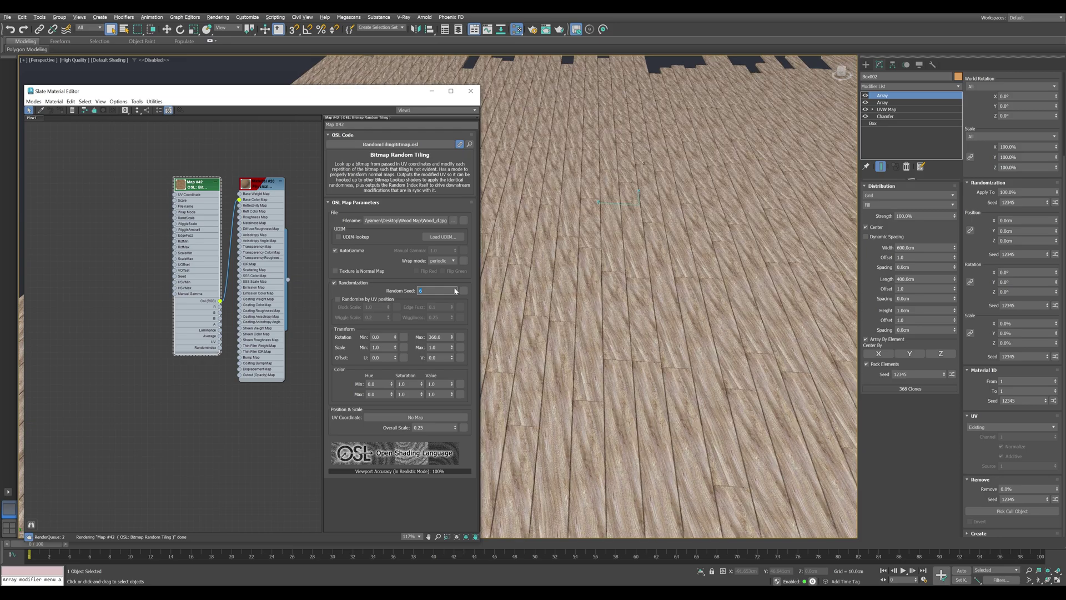
left_click(456, 289)
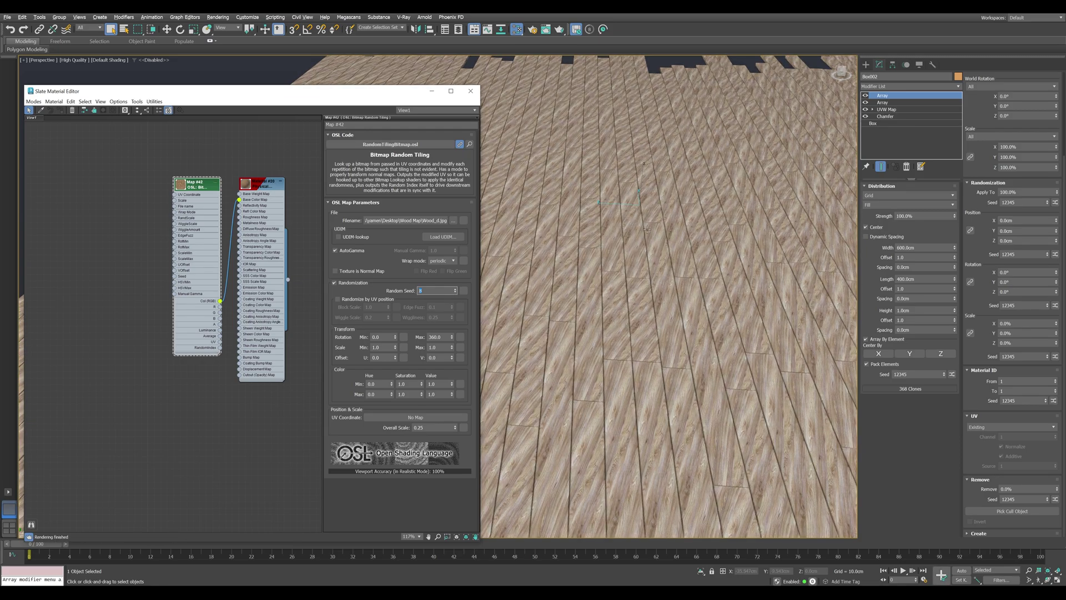
Step: Set the Array UVs to normalized Clone Number on channel 2
left_click(1048, 428)
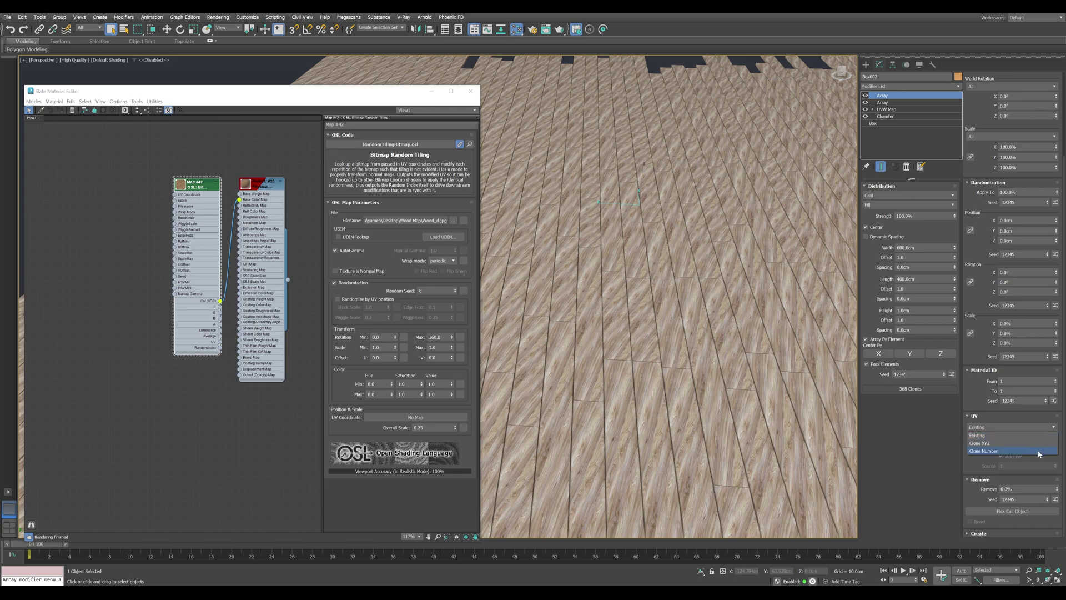
left_click(1039, 451)
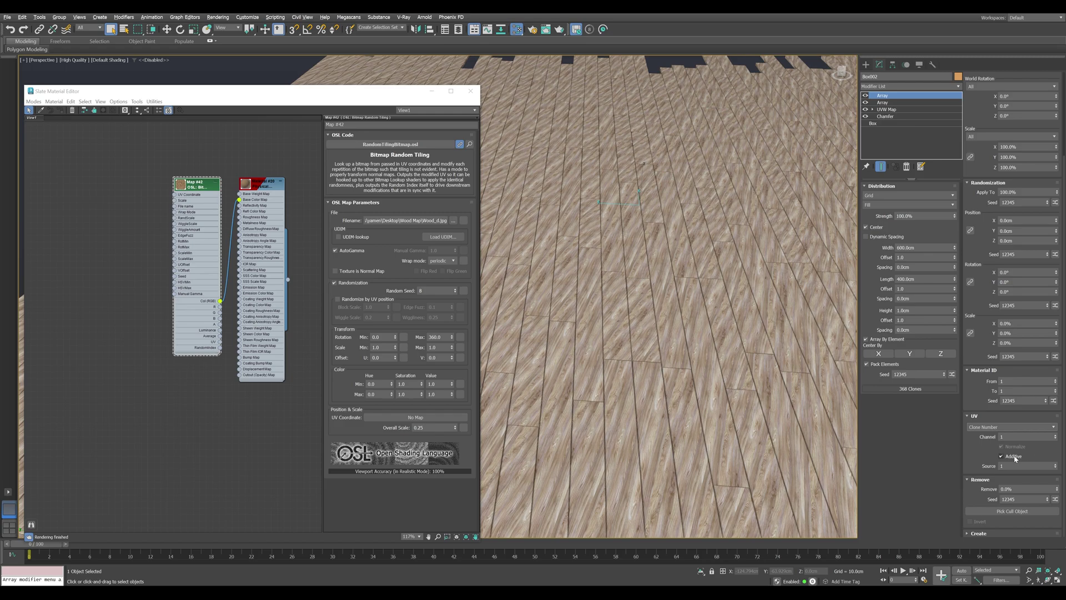
left_click(1014, 457)
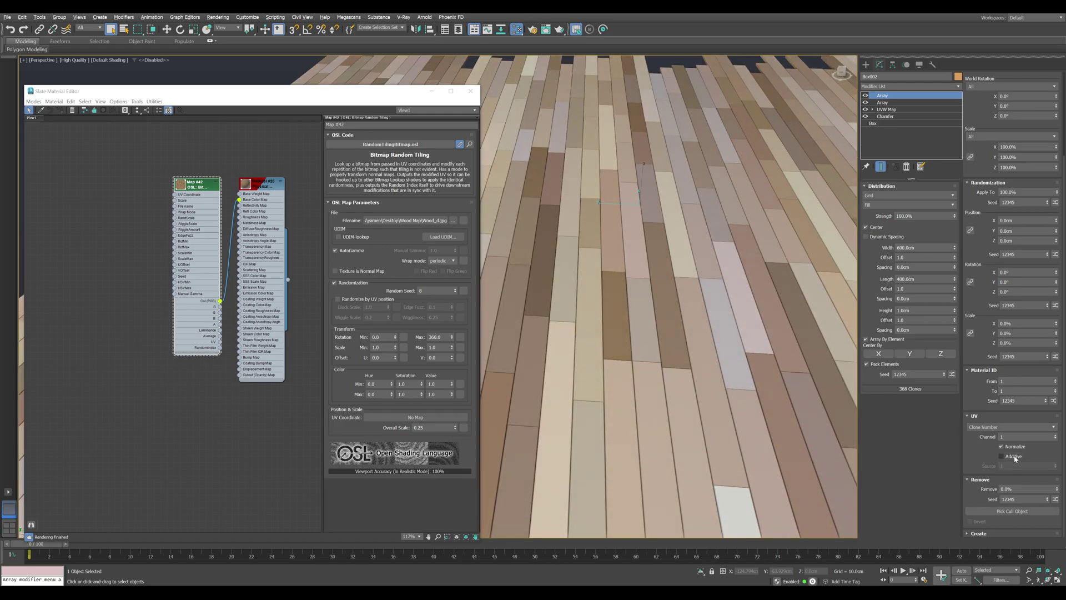
left_click(1057, 434)
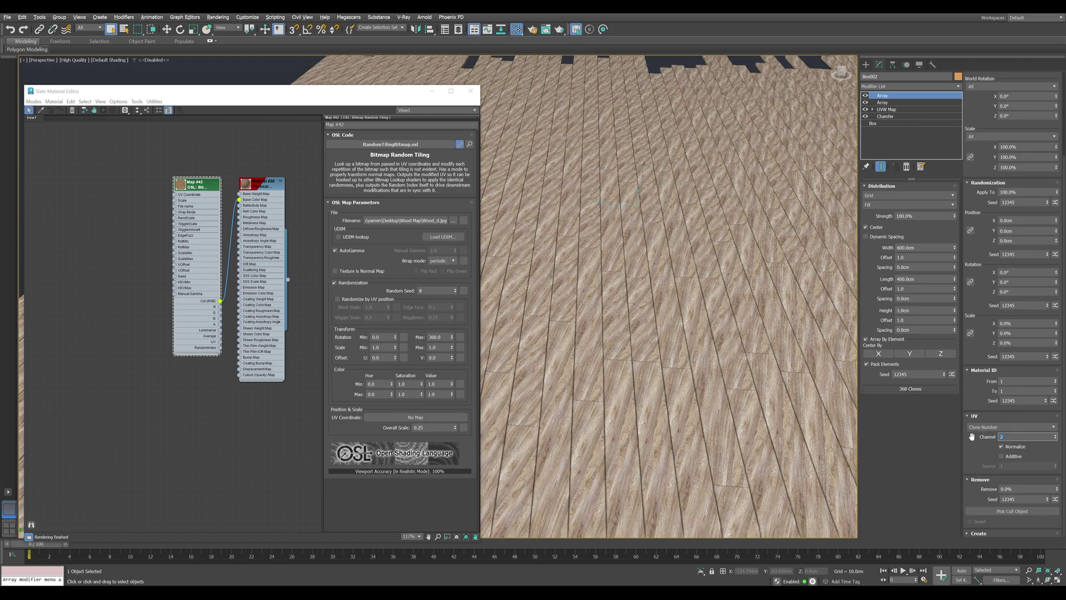
Step: Add an OSL UVW Channel map node set to map channel 2
right_click(51, 175)
mouse_move(70, 187)
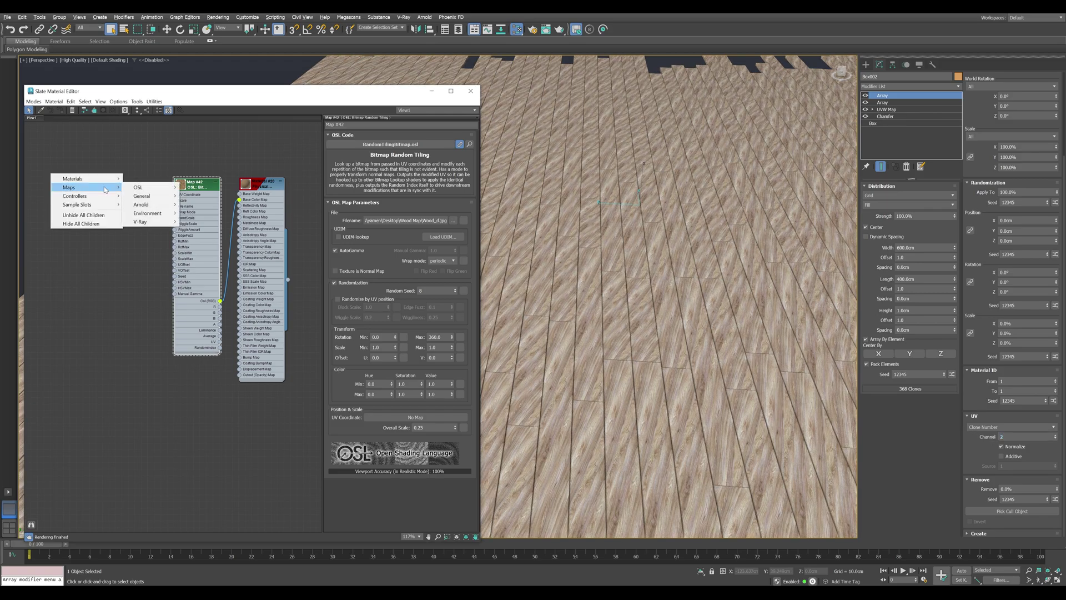
mouse_move(208, 267)
left_click(300, 279)
left_click_drag(47, 169, 86, 191)
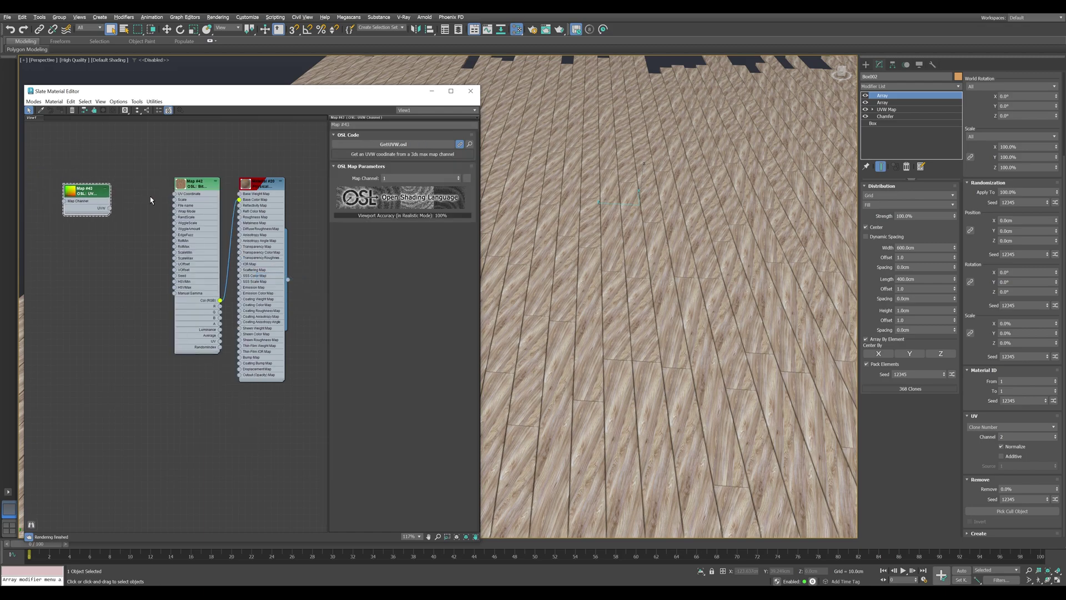
double_click(400, 179)
type("2")
left_click_drag(86, 197, 71, 194)
Step: Add a Random Index by Number/Color map, wire it to the tiling Seed, and set Max to 500
right_click(113, 187)
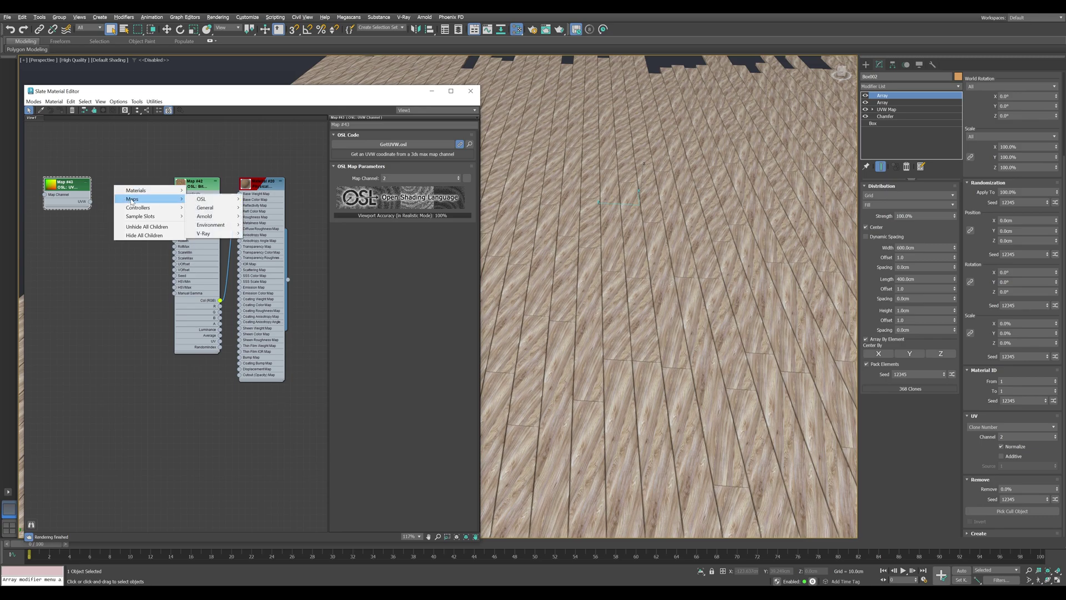
mouse_move(261, 254)
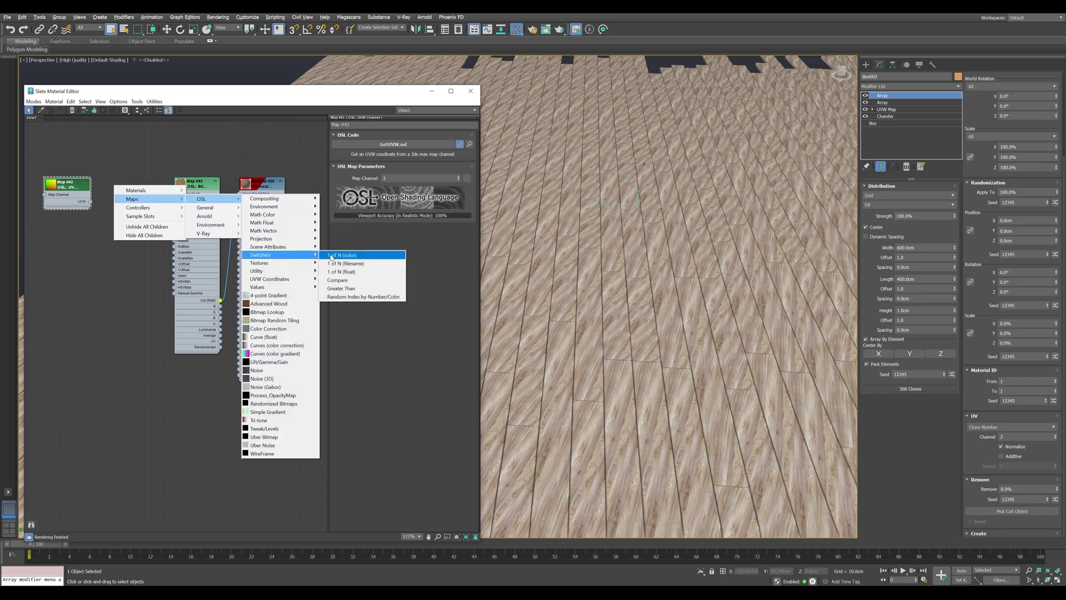
left_click(391, 297)
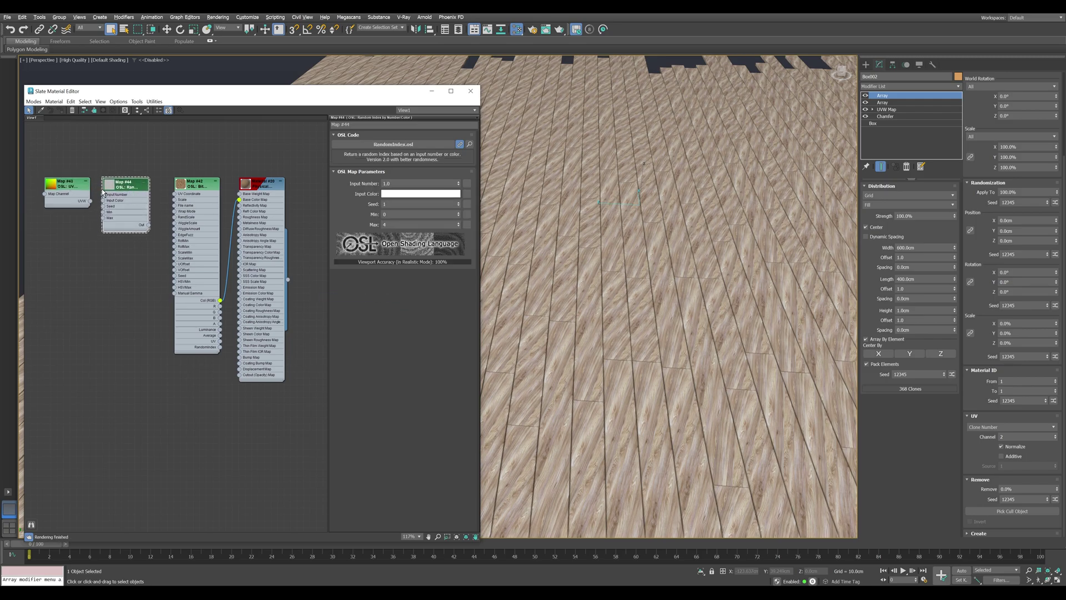
middle_click_drag(101, 192, 125, 203)
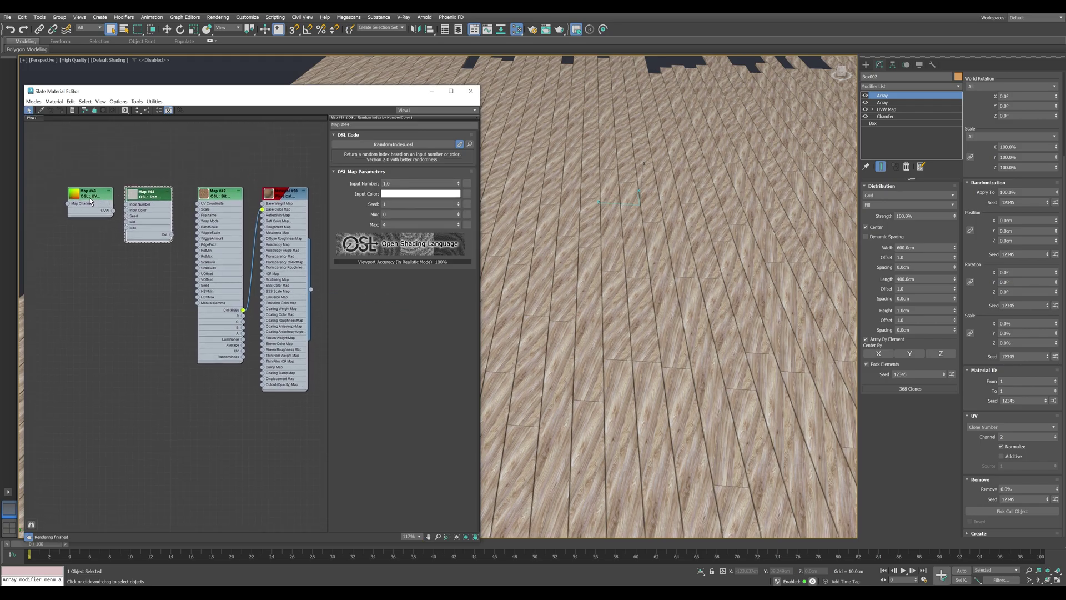
mouse_move(89, 203)
left_mouse_down()
mouse_move(70, 203)
mouse_move(126, 213)
left_mouse_up()
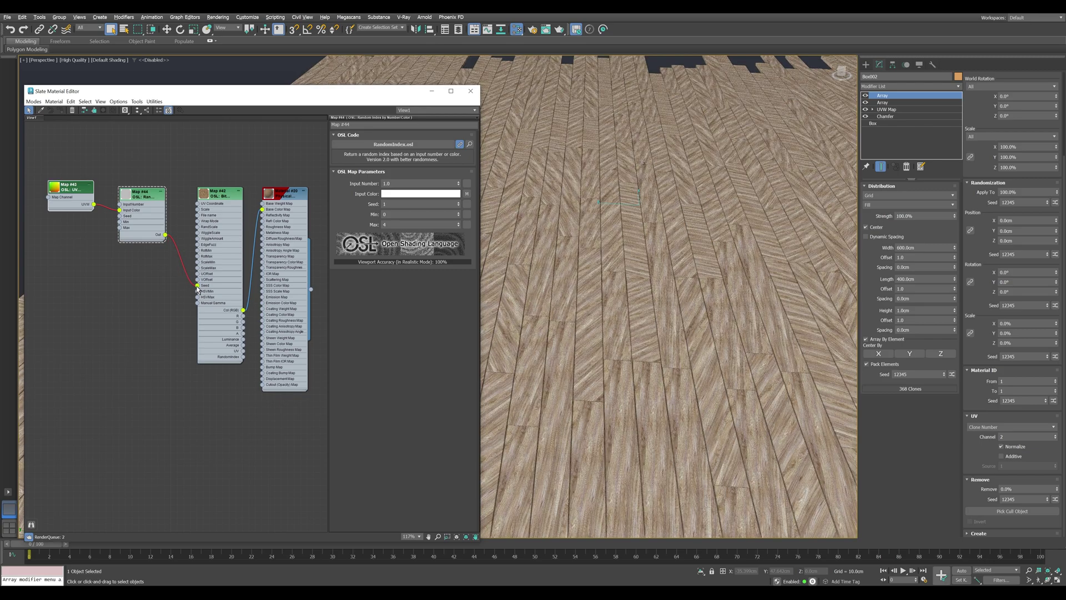
left_click(660, 259)
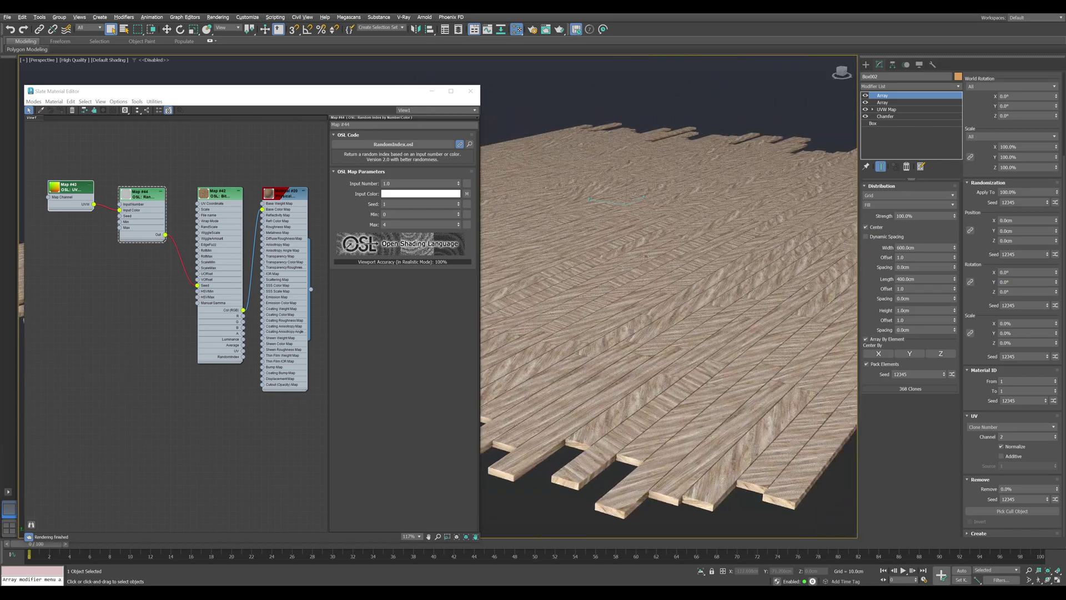
left_click(274, 225)
left_click_drag(69, 189, 69, 195)
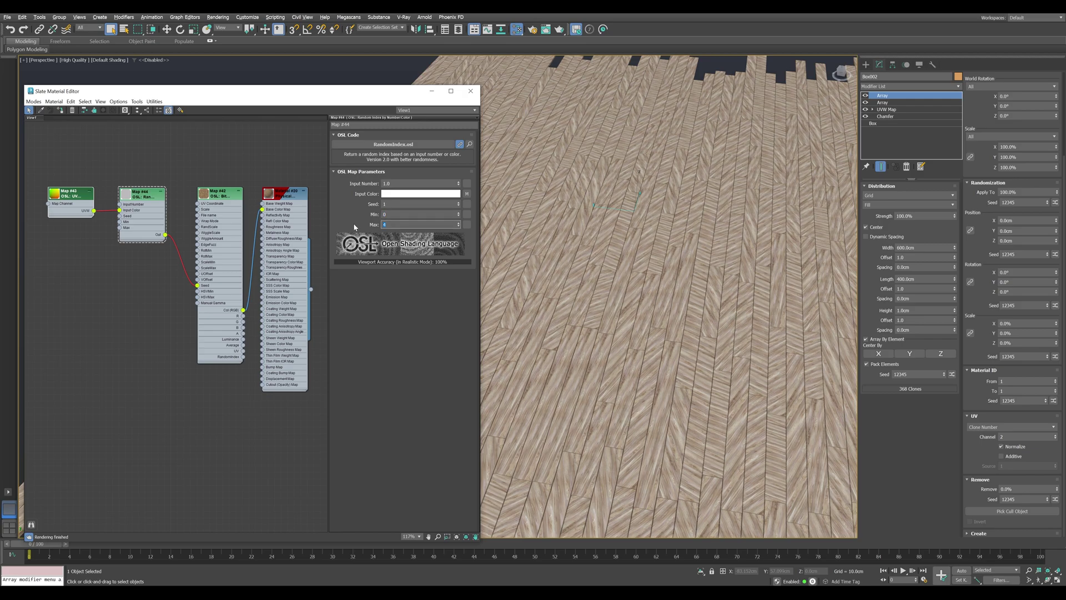
left_click_drag(459, 225, 460, 222)
type("500")
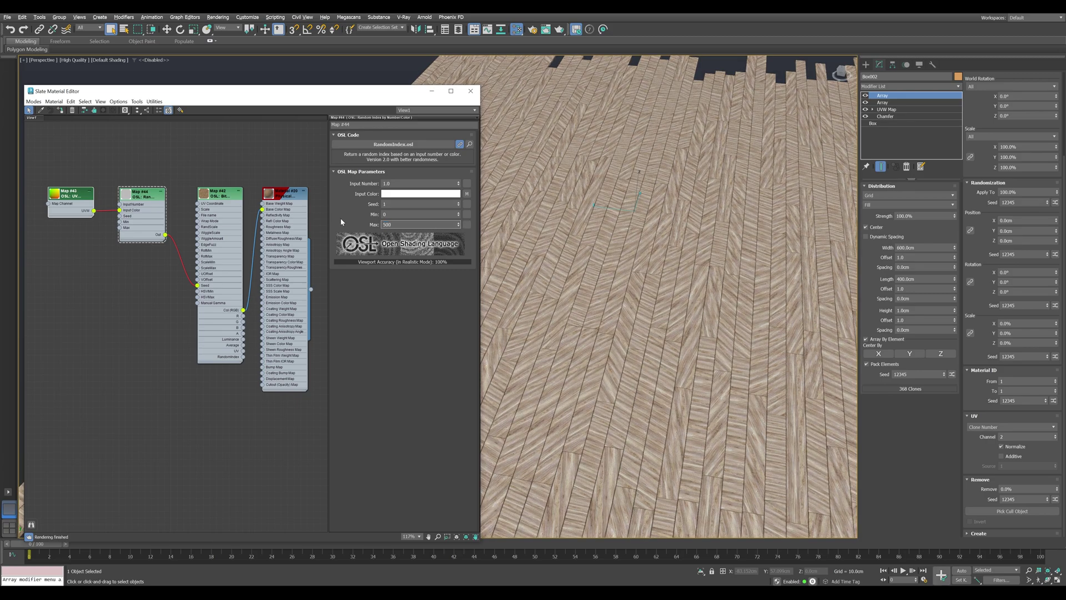
key("Return")
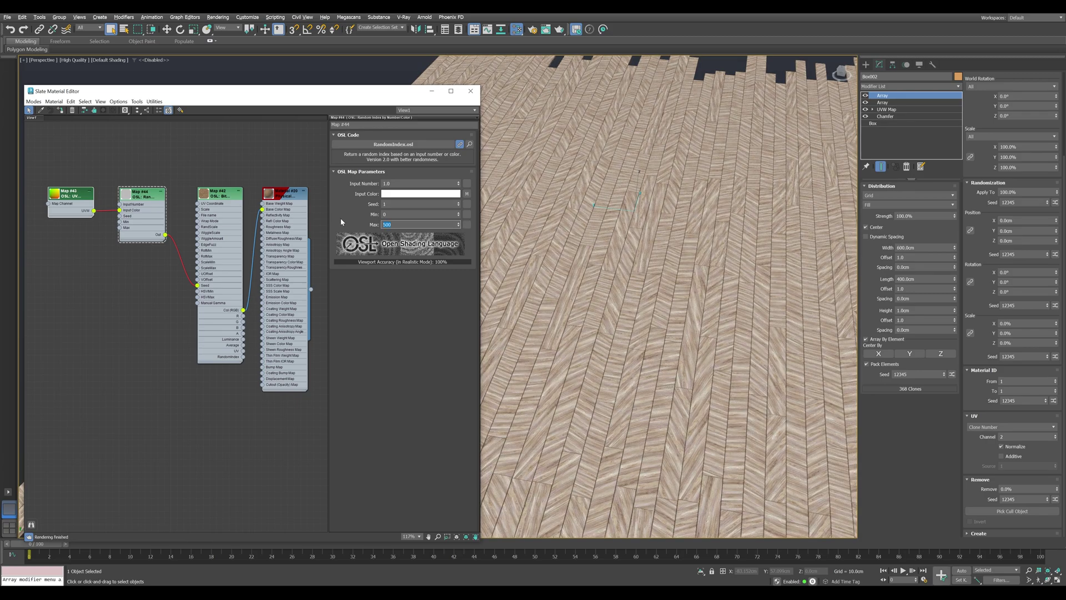
Step: Set the Bitmap Random Tiling rotation range to -1 min and 1 max
double_click(226, 202)
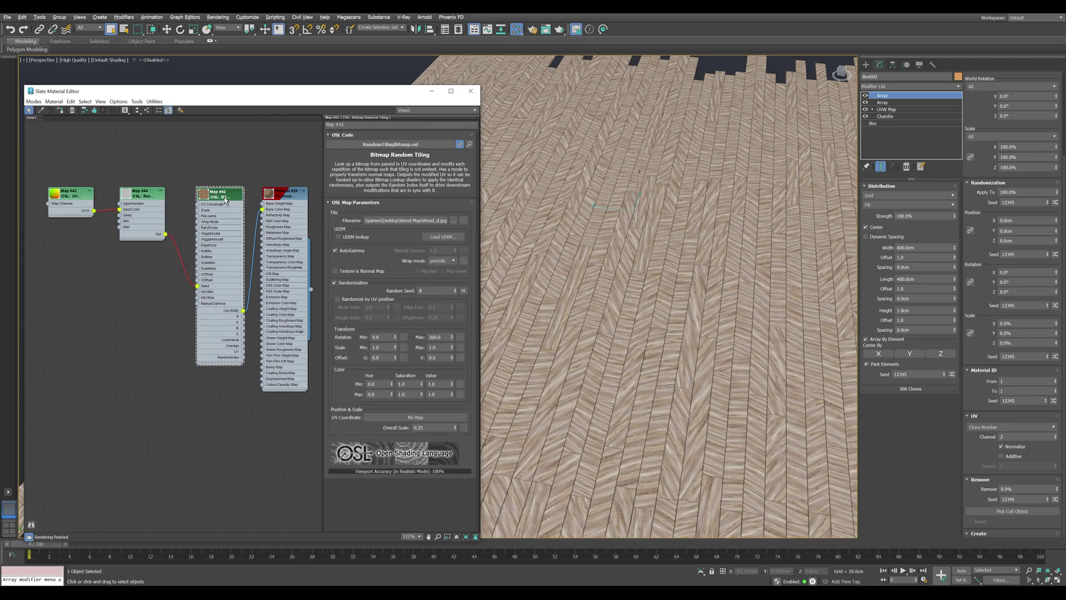
left_click_drag(232, 203, 225, 203)
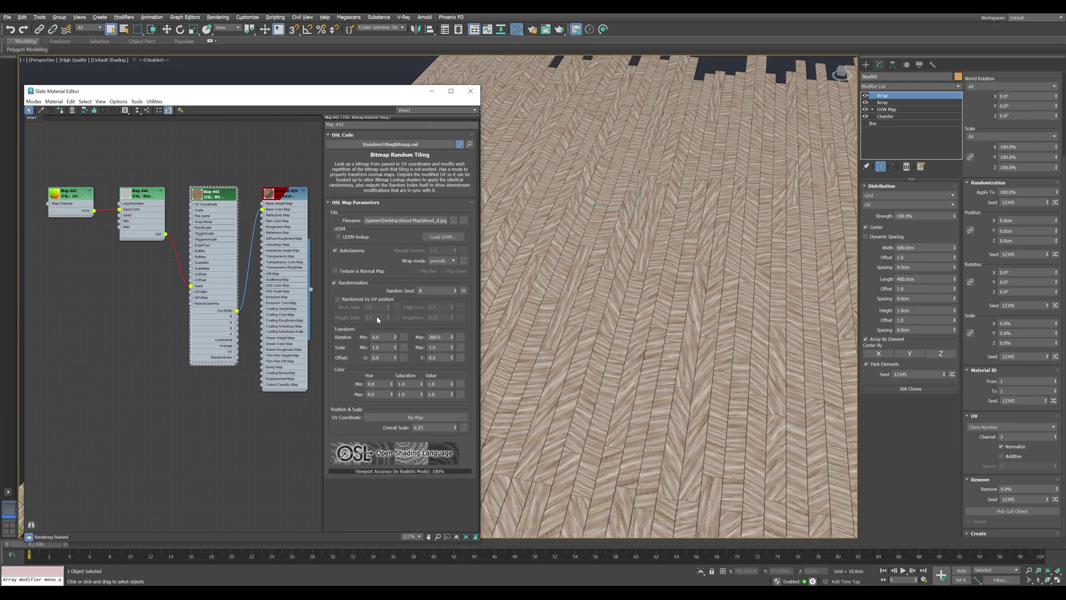
double_click(443, 337)
type("1")
key("Return")
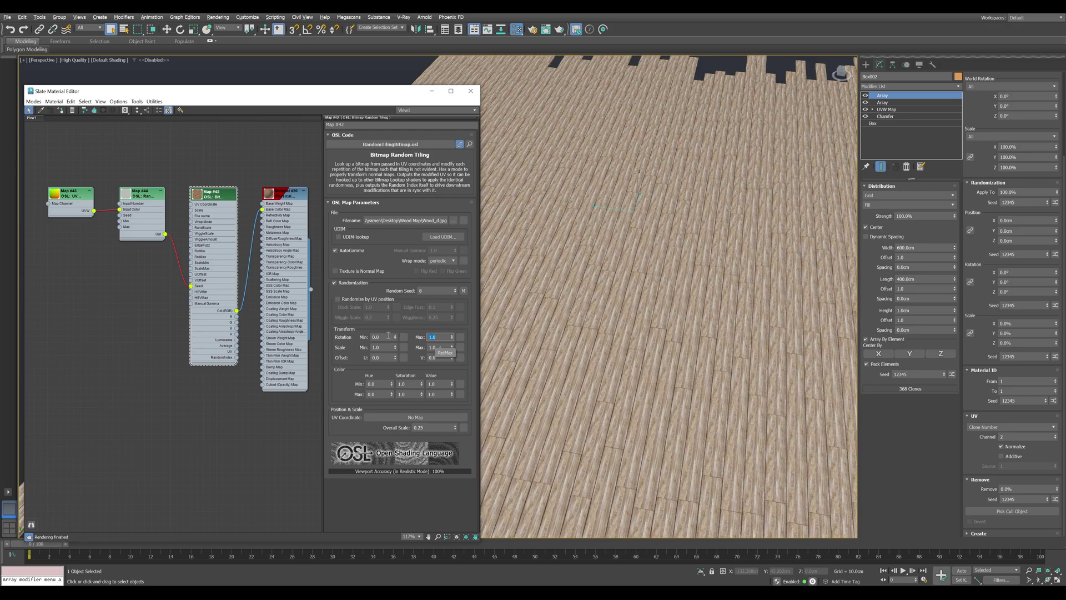
double_click(380, 337)
type("-1")
left_click(651, 339)
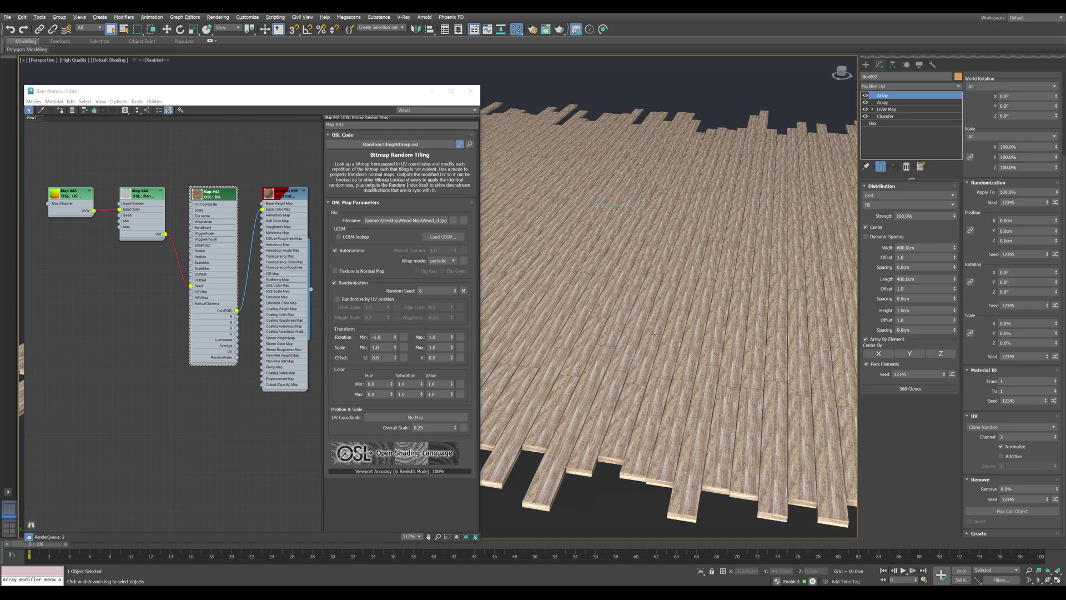
Step: Set overall scale to 1.0 and the maximum random scale to 2.64
scroll(645, 311, "up", 3)
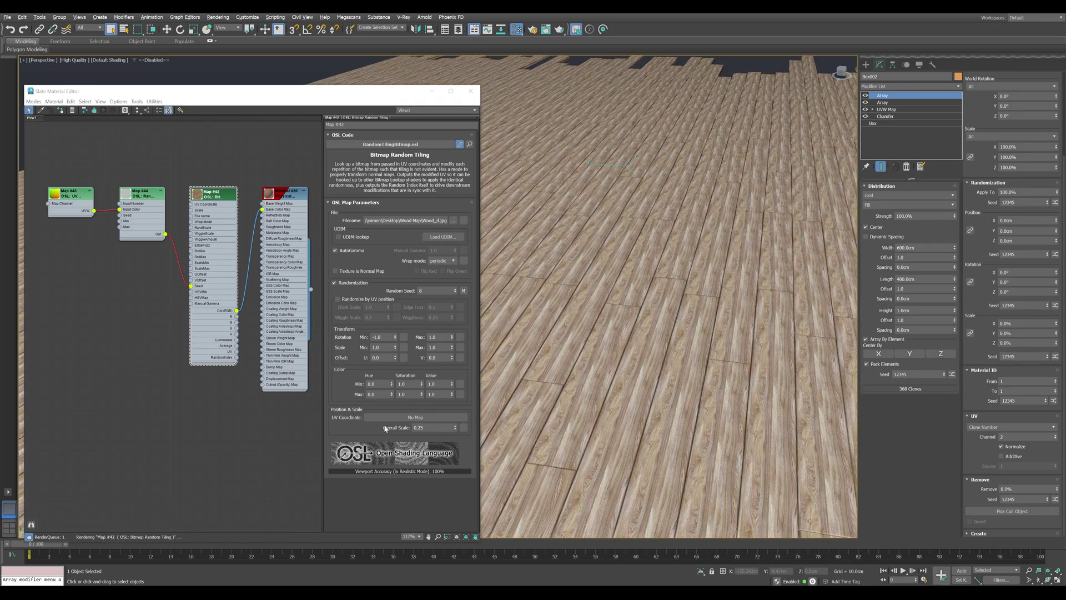
double_click(435, 431)
type("1")
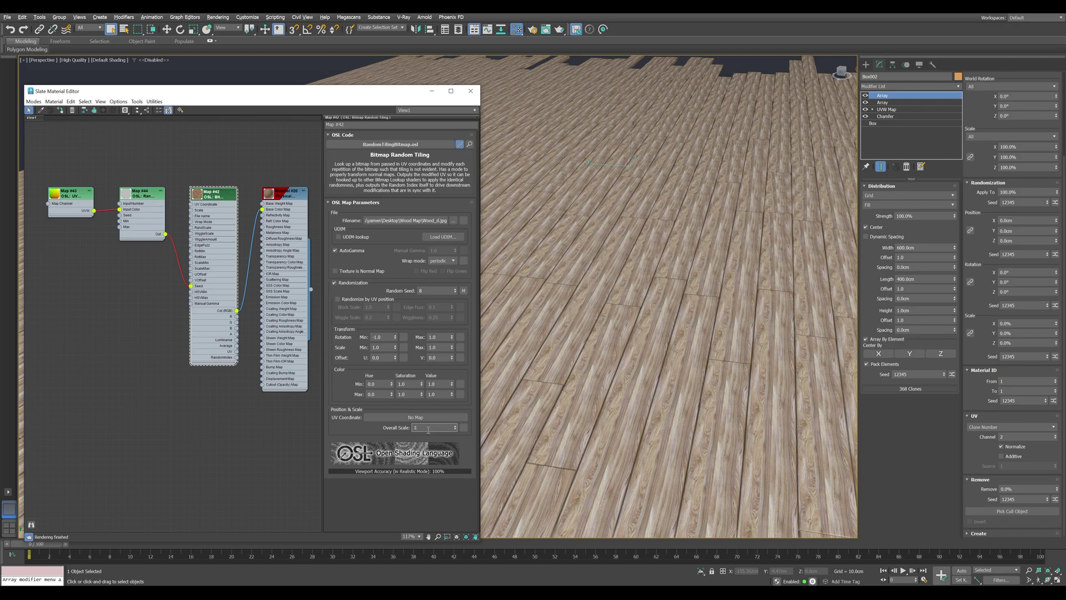
key("Return")
scroll(698, 228, "down", 3)
scroll(698, 229, "down", 3)
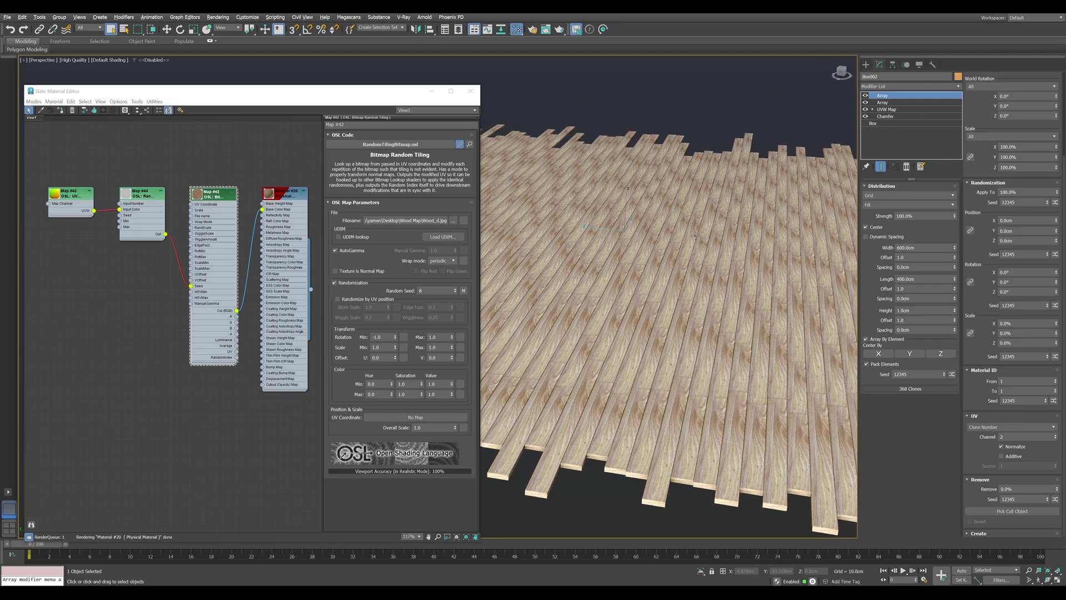
scroll(683, 253, "up", 2)
scroll(669, 276, "up", 2)
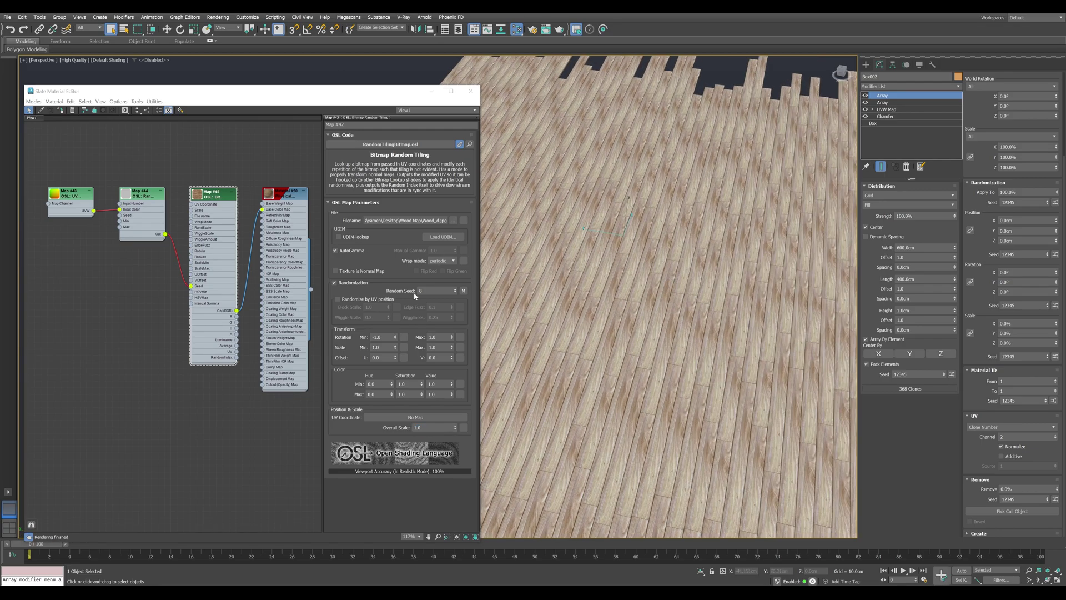
double_click(437, 348)
type("2")
key("Return")
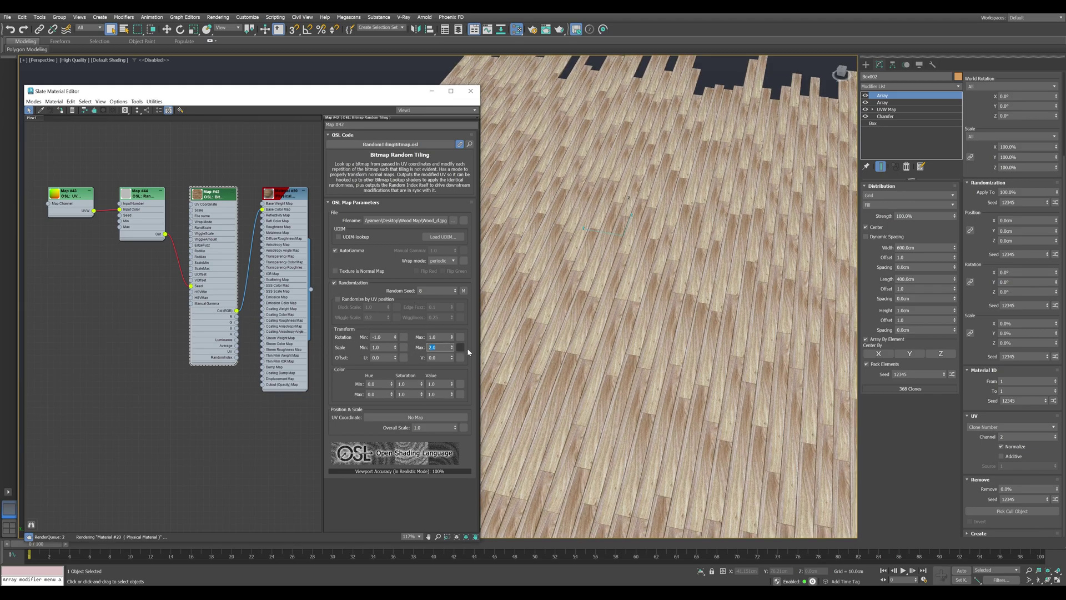
mouse_move(451, 347)
left_mouse_down()
mouse_move(452, 304)
mouse_move(444, 346)
mouse_move(426, 349)
left_mouse_up()
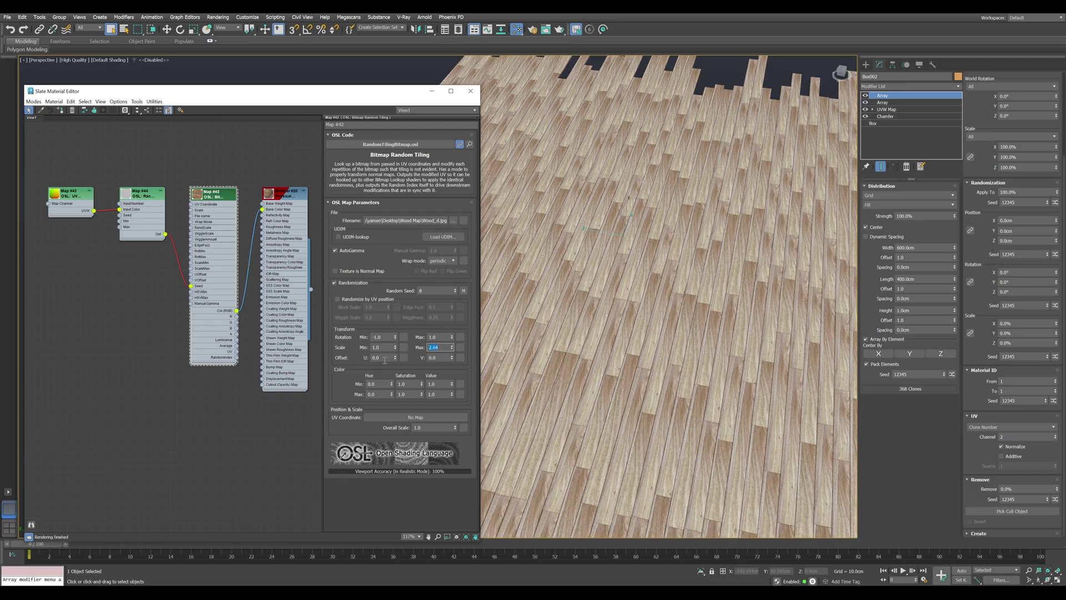
Step: Set the U and V offsets to 1
left_click(380, 358)
type("1")
left_click(448, 358)
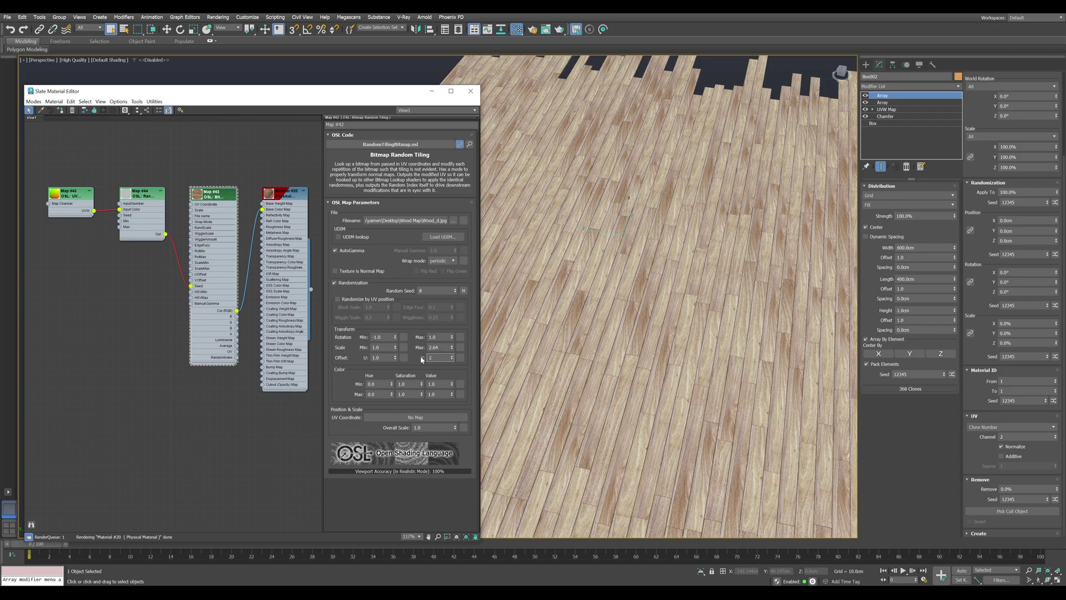
type("1")
key("Return")
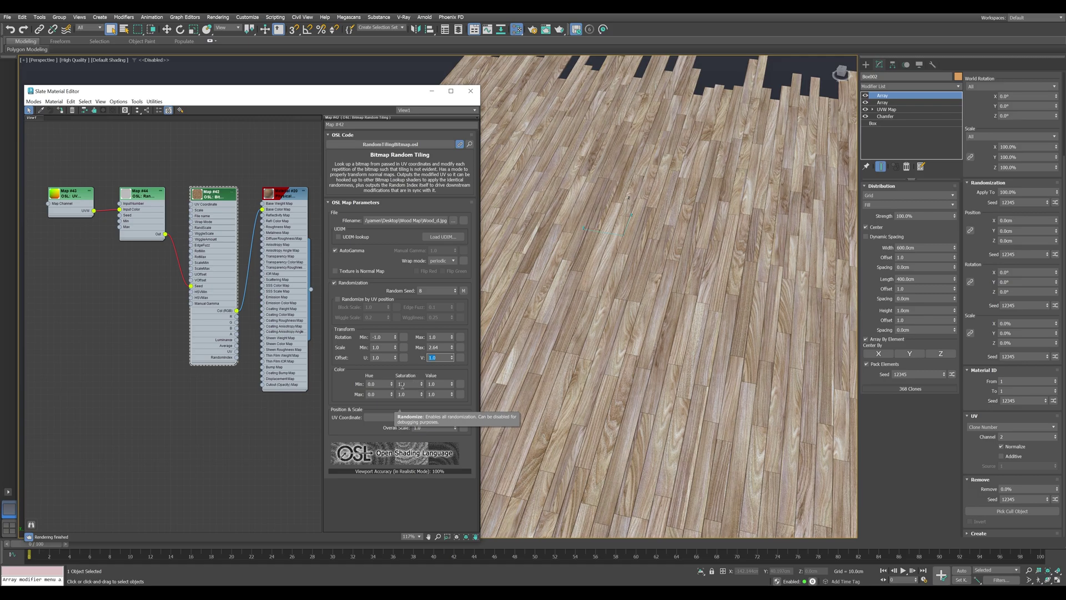
Step: Set saturation to 0.9–1.4 and brightness value to 0.95–1.05
left_click(408, 384)
type("0")
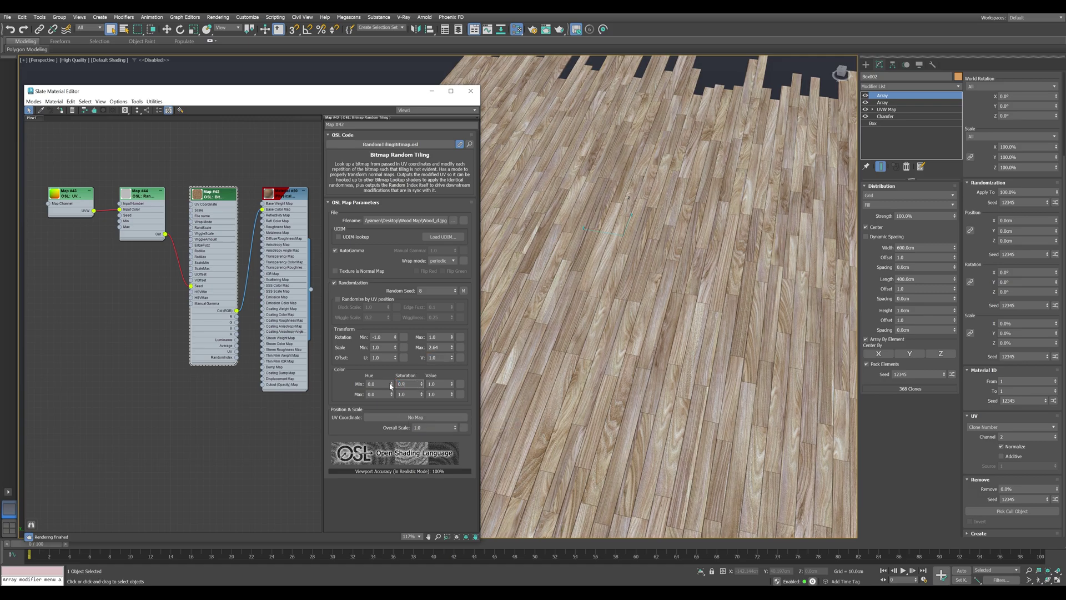
key("Tab")
type("1.4")
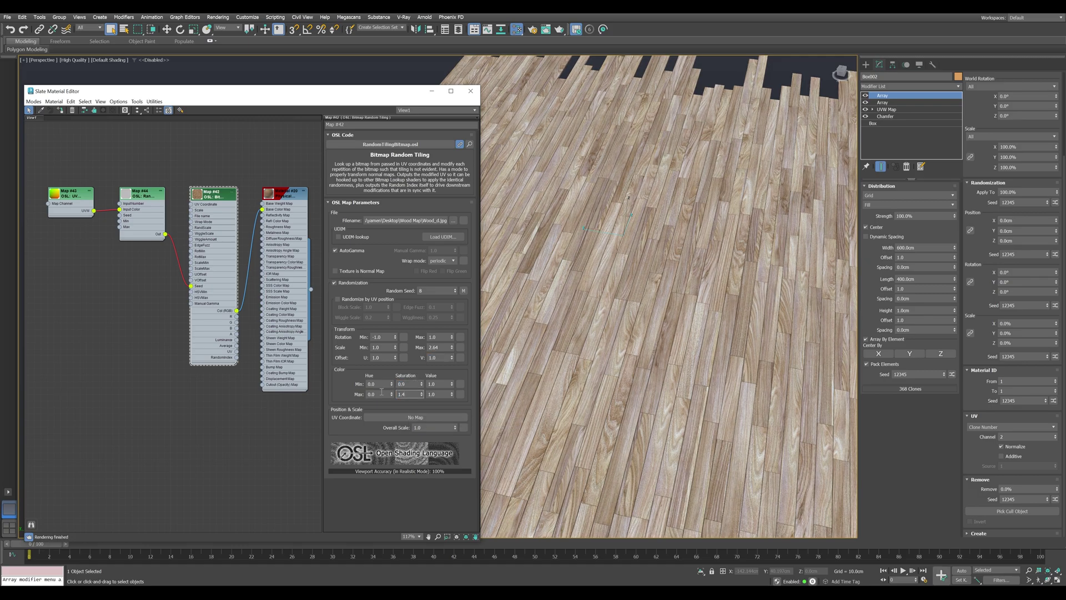
key("Tab")
type("0.")
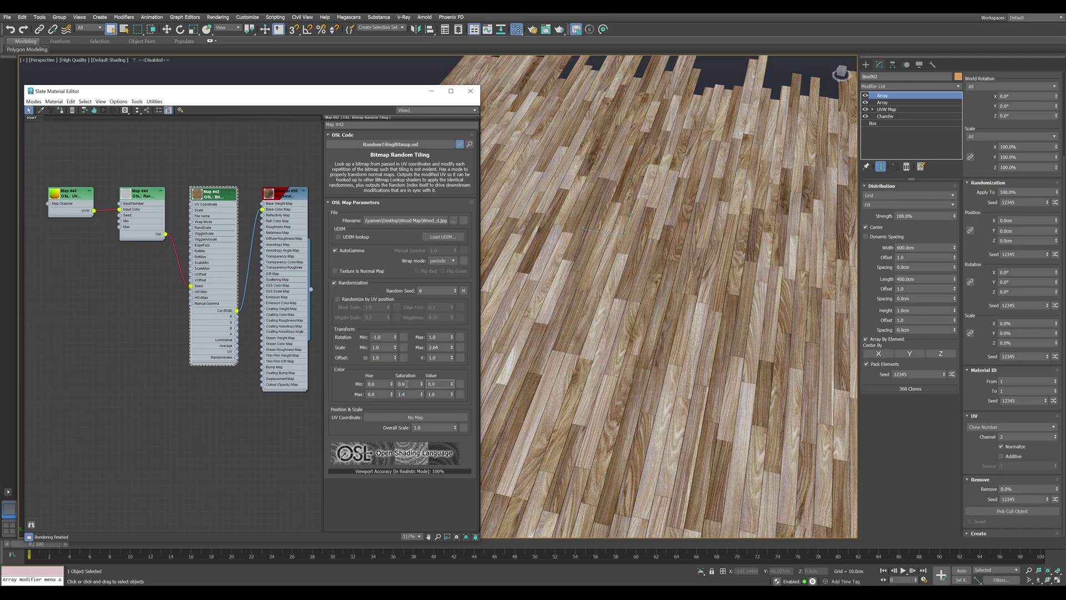
type("5")
key("Tab")
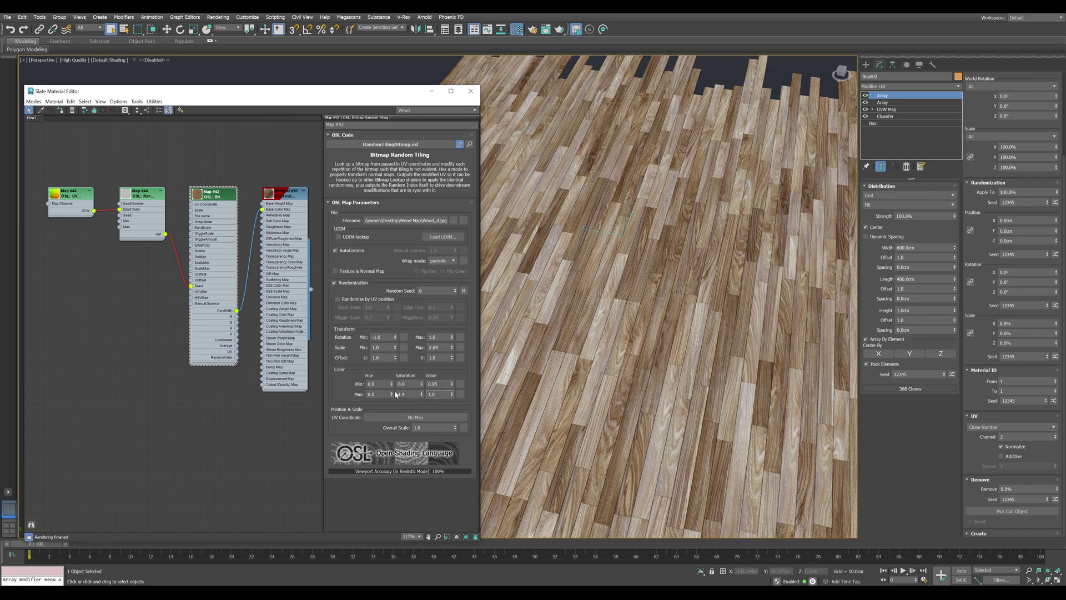
mouse_move(588, 361)
middle_mouse_down("alt")
mouse_move(644, 363)
mouse_move(661, 316)
mouse_move(654, 305)
middle_mouse_up("alt")
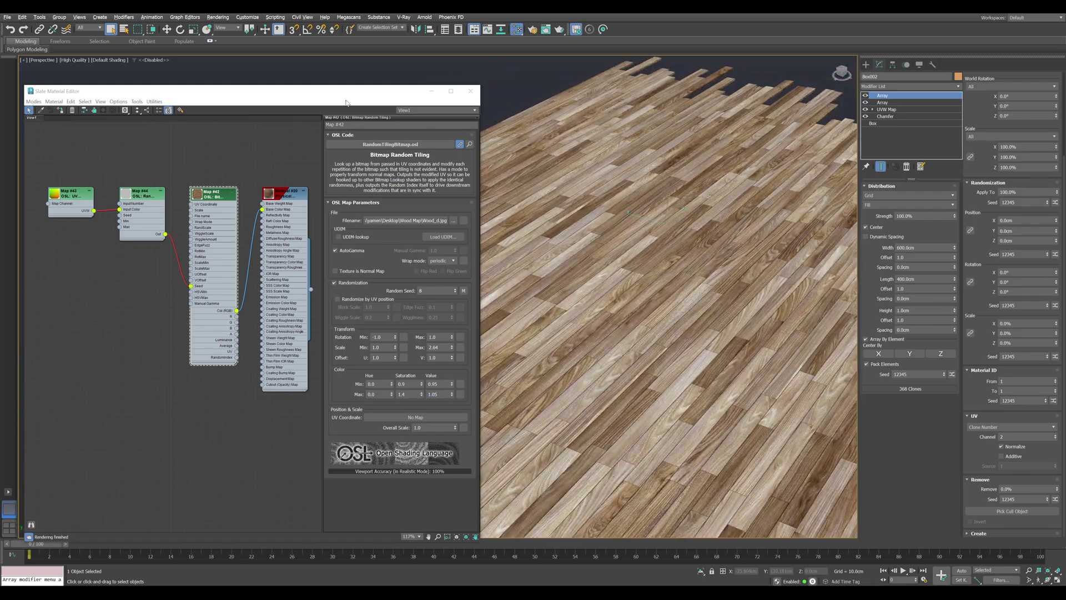
left_click_drag(311, 93, 296, 67)
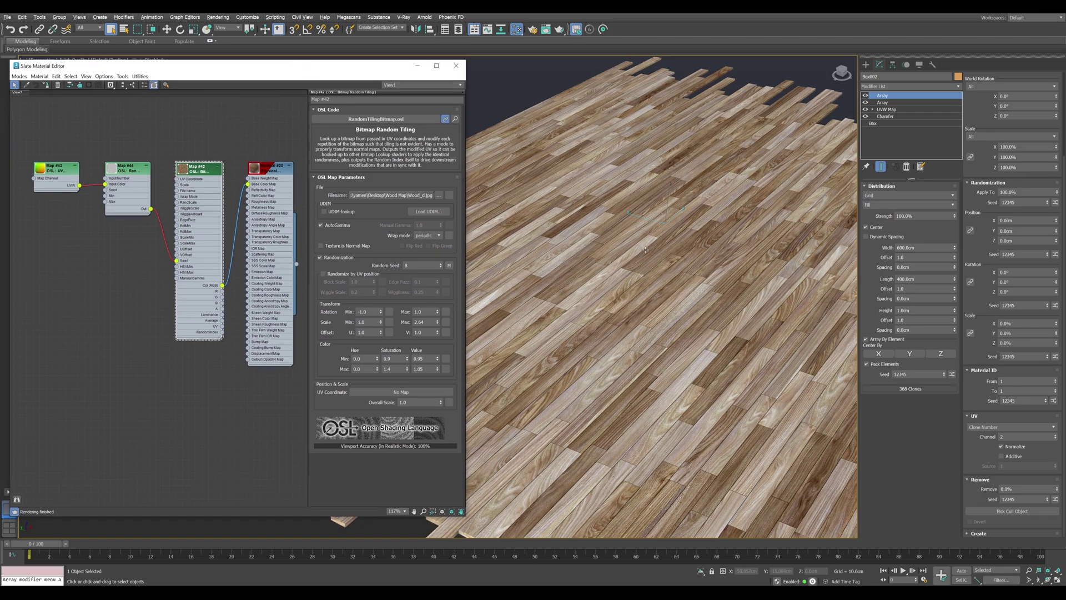
Step: Duplicate the tiling map, load the Wood_r image, and wire it to the material's roughness
left_click(218, 170)
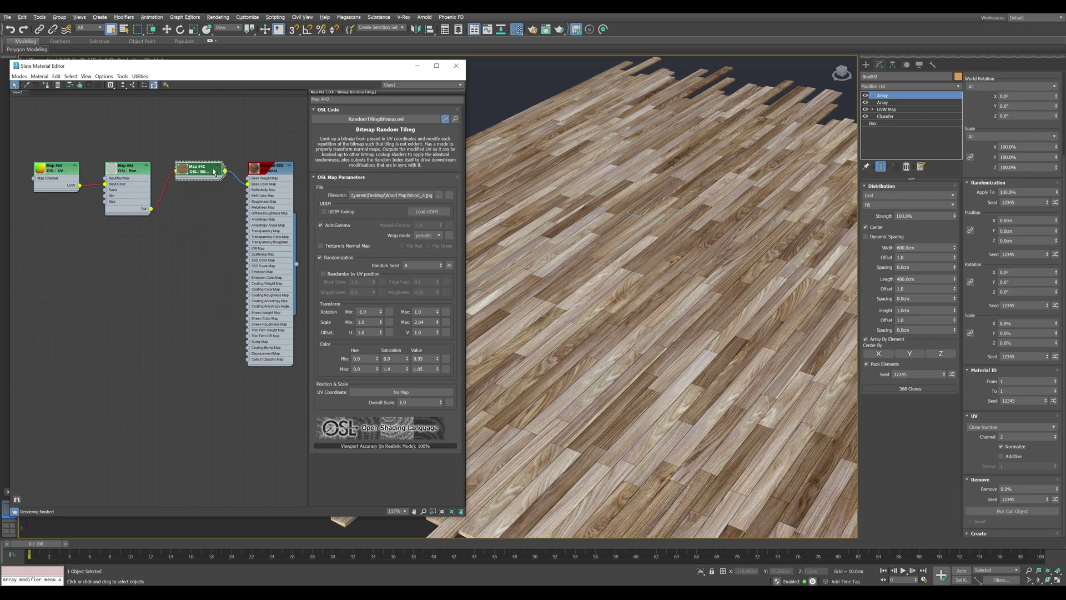
left_click_drag(206, 175, 207, 210, "shift")
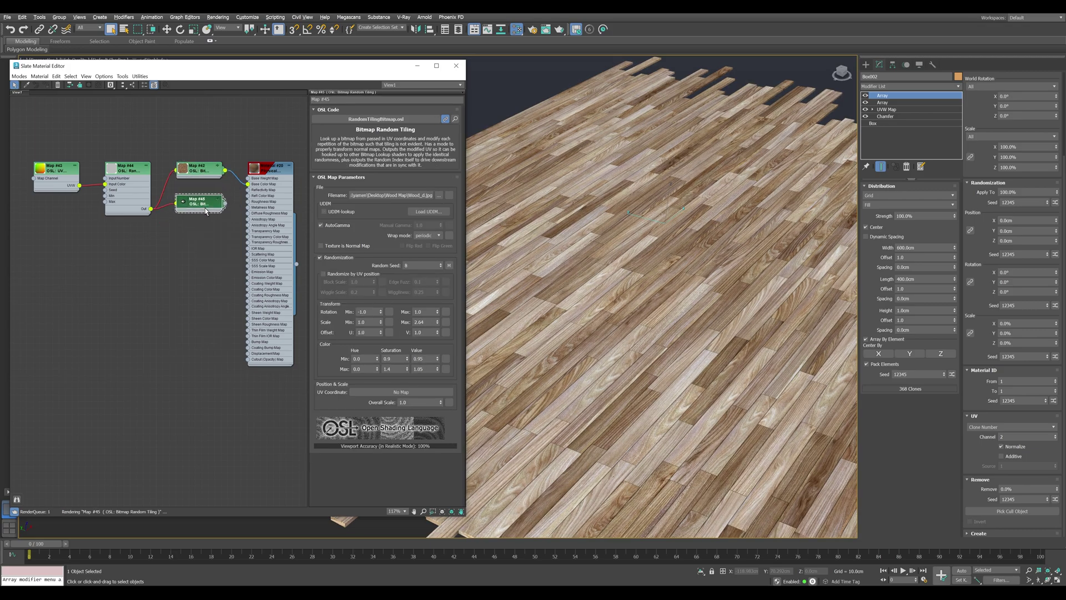
left_click(439, 195)
double_click(208, 75)
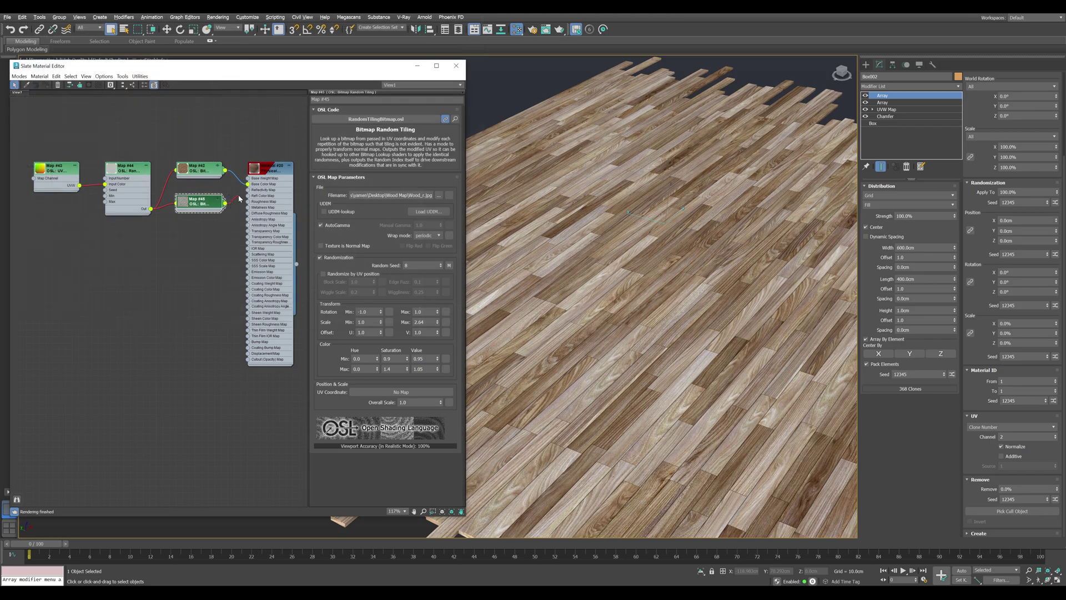
left_click_drag(225, 203, 246, 201)
left_click(260, 214)
Step: Set the copy's saturation min and max to 1 and check its 0.95–1.05 brightness values
double_click(401, 359)
type("1")
double_click(395, 369)
type("1")
key("Return")
double_click(422, 369)
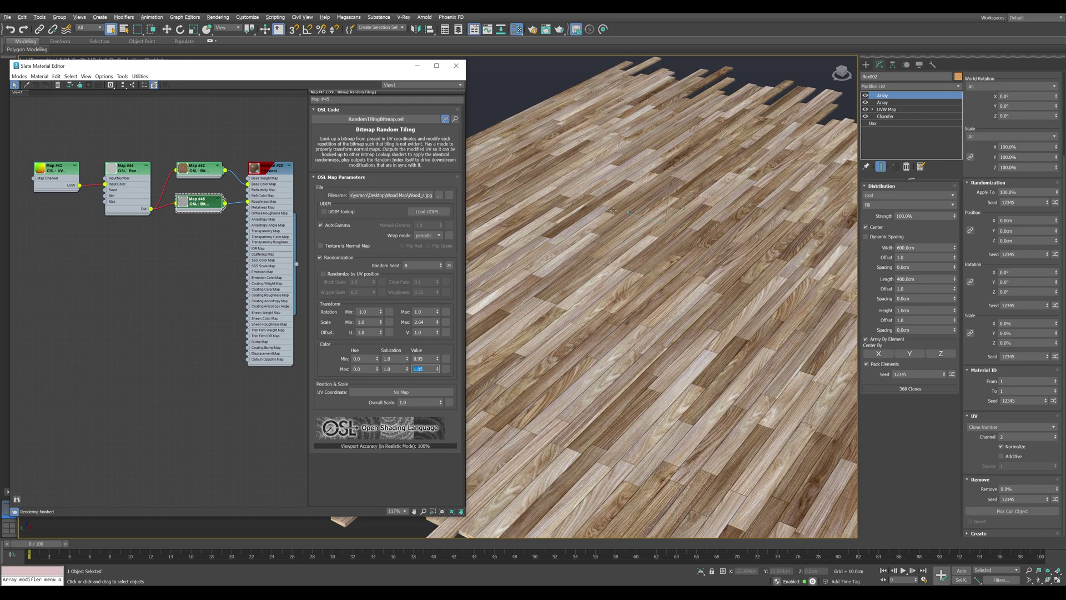
left_click(419, 359)
double_click(426, 369)
Step: Clone the tiling map as Map #46, load Wood_b.jpg, and wire its color output to Bump Map
left_click_drag(197, 207, 196, 234, "shift")
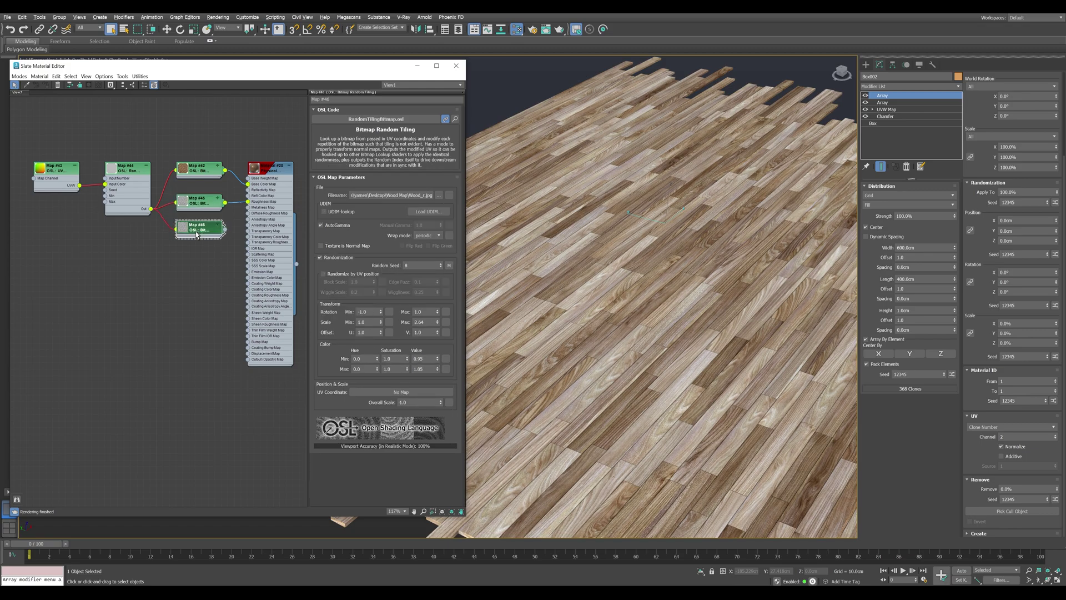
left_click(438, 195)
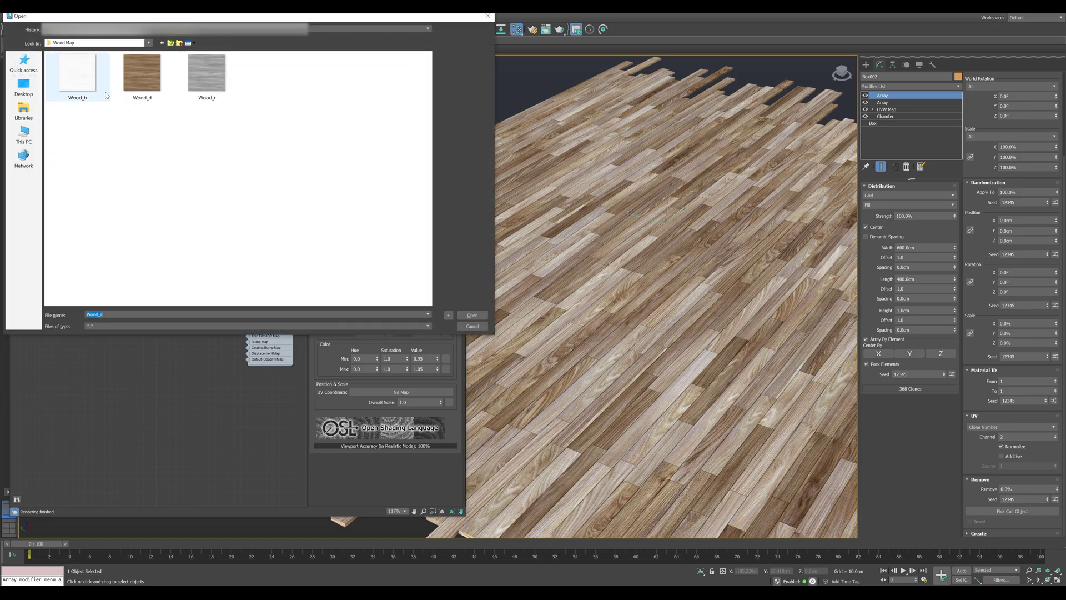
double_click(75, 71)
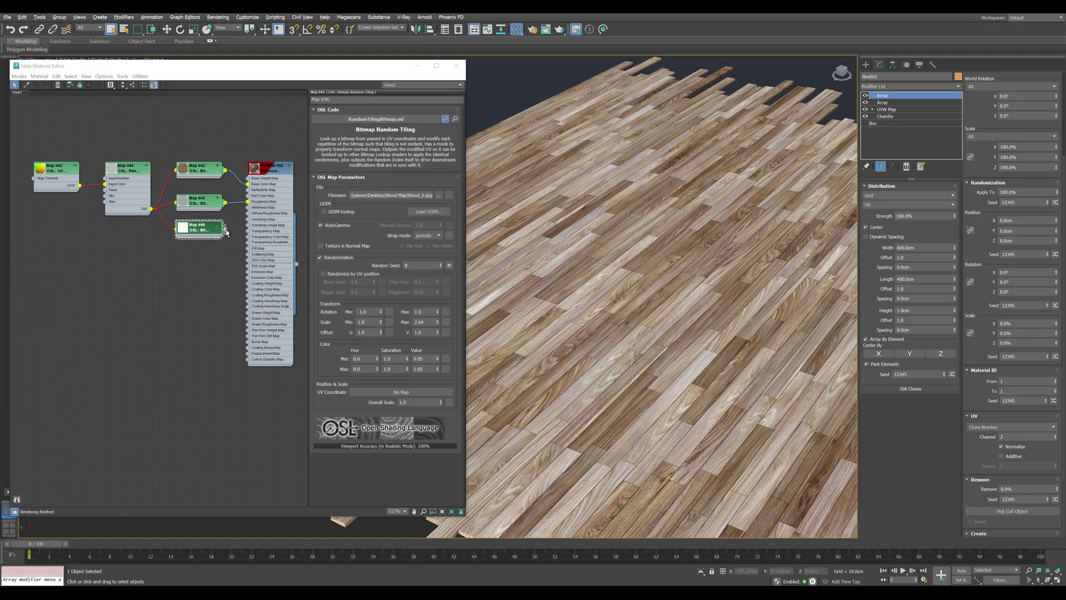
left_click_drag(226, 230, 248, 341)
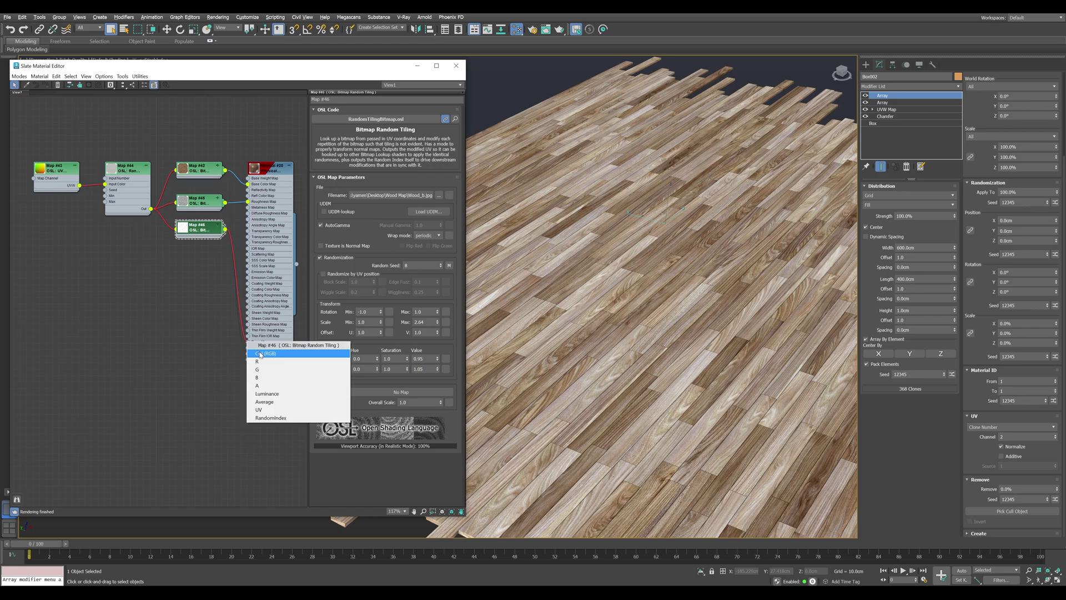
left_click(261, 355)
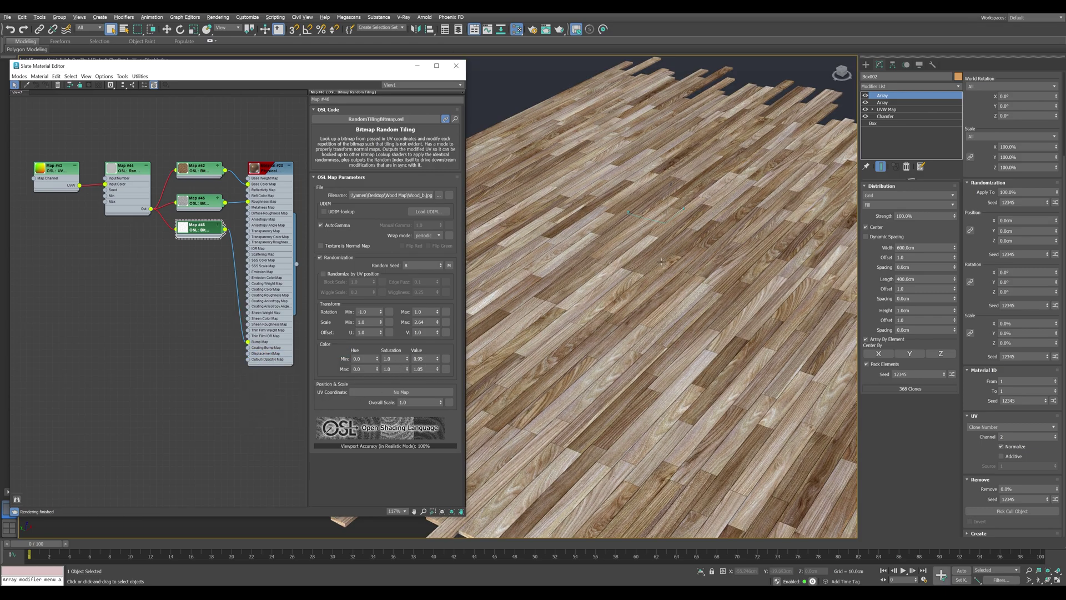
Step: Randomize the Pack Elements seed and give planks a random 0.1° rotation on X and Y
left_click(953, 375)
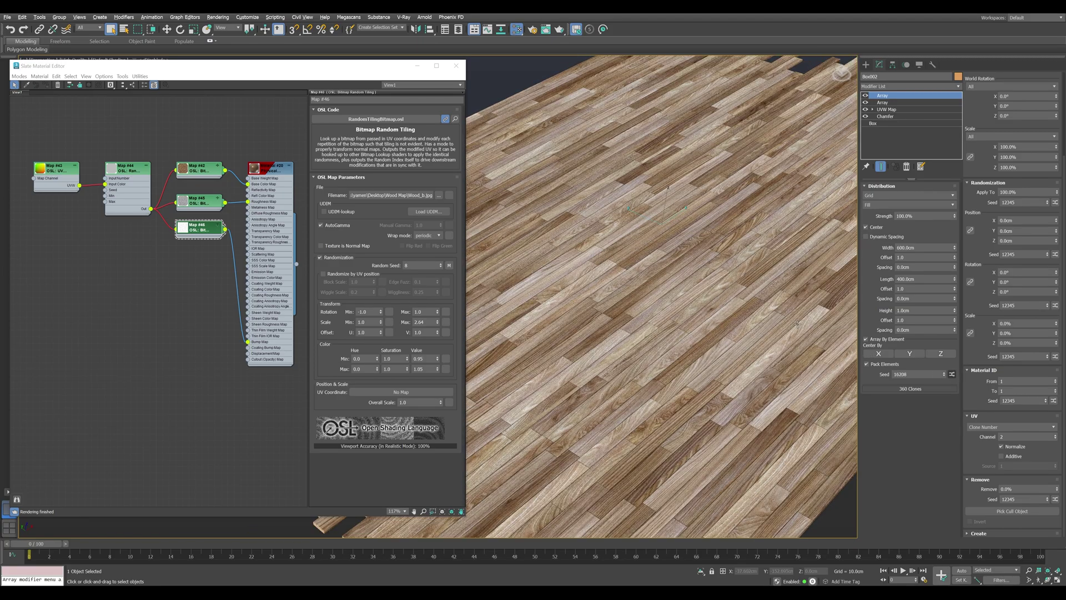
scroll(672, 258, "up", 5)
scroll(672, 258, "down", 2)
mouse_move(1056, 272)
left_mouse_down()
mouse_move(1056, 254)
mouse_move(1056, 282)
left_mouse_up()
scroll(705, 200, "down", 5)
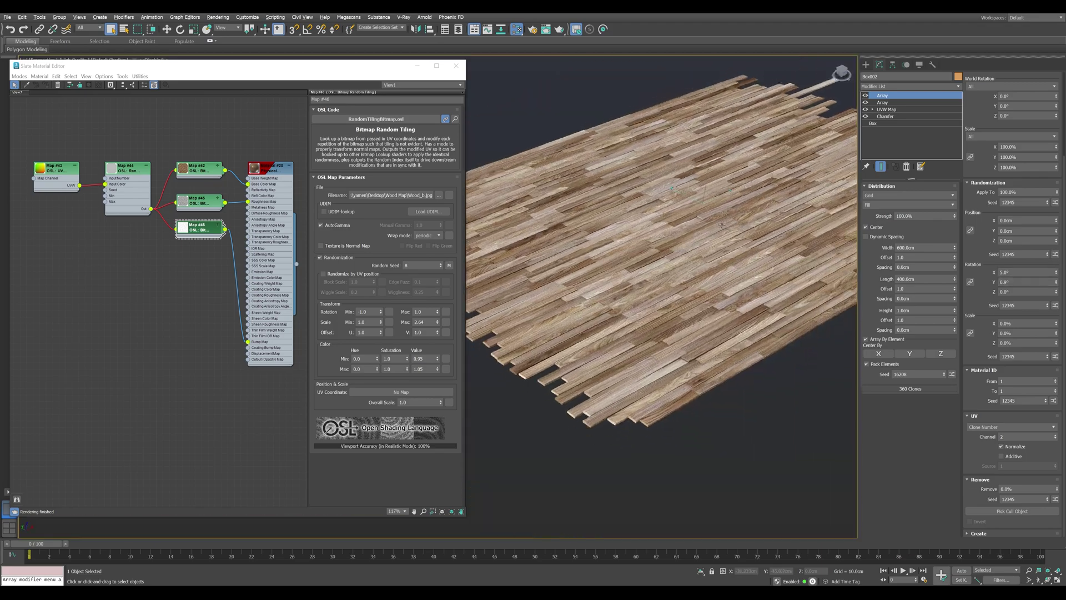
mouse_move(705, 200)
middle_mouse_down("alt")
mouse_move(704, 183)
mouse_move(657, 233)
middle_mouse_up("alt")
scroll(704, 200, "up", 8)
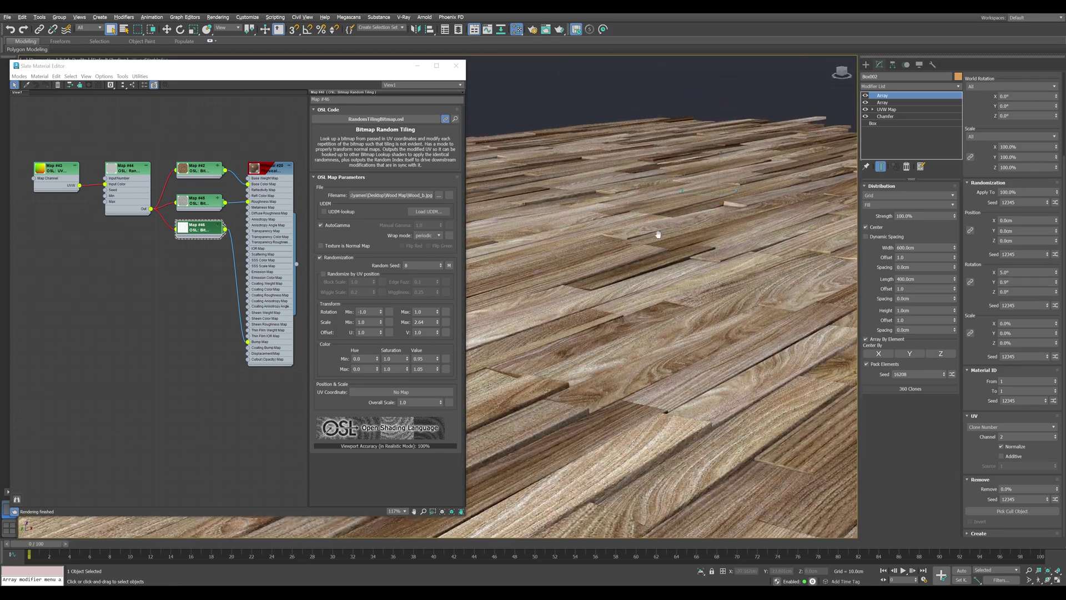
left_click(1026, 272)
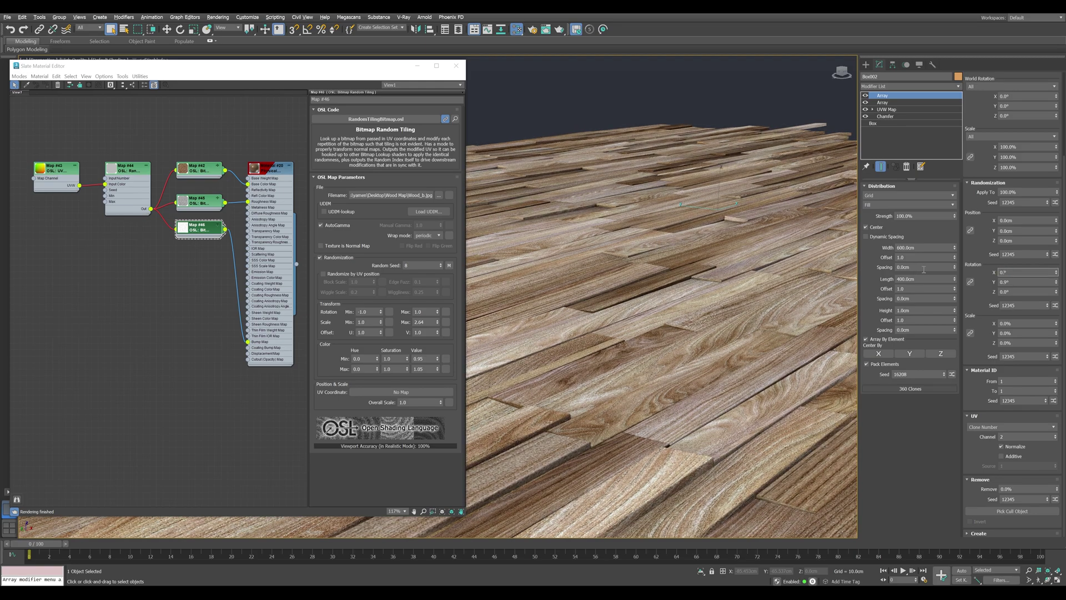
key("Tab")
type("0")
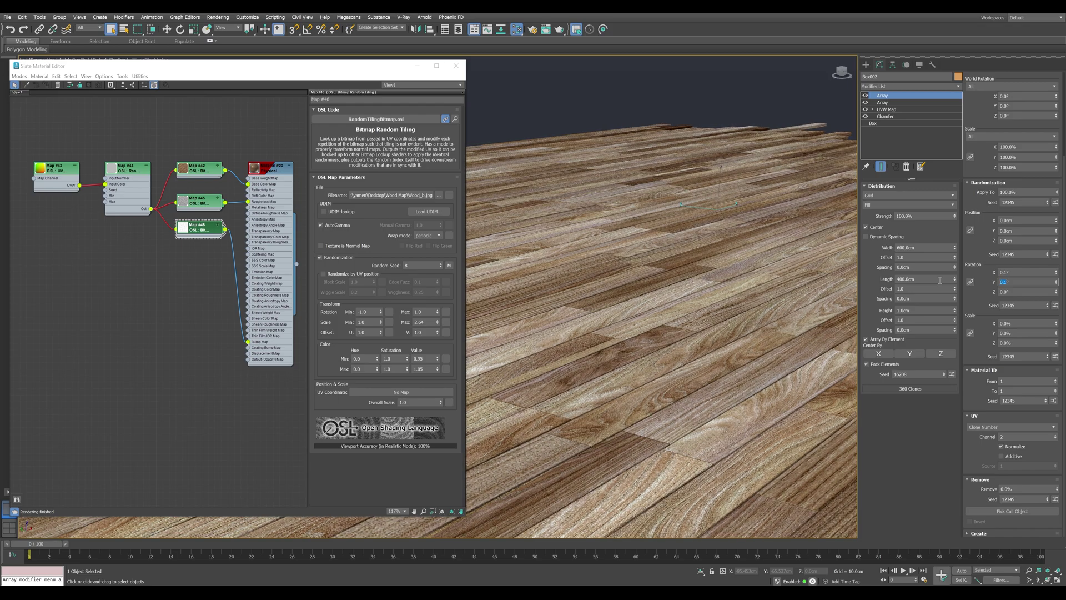
key("Return")
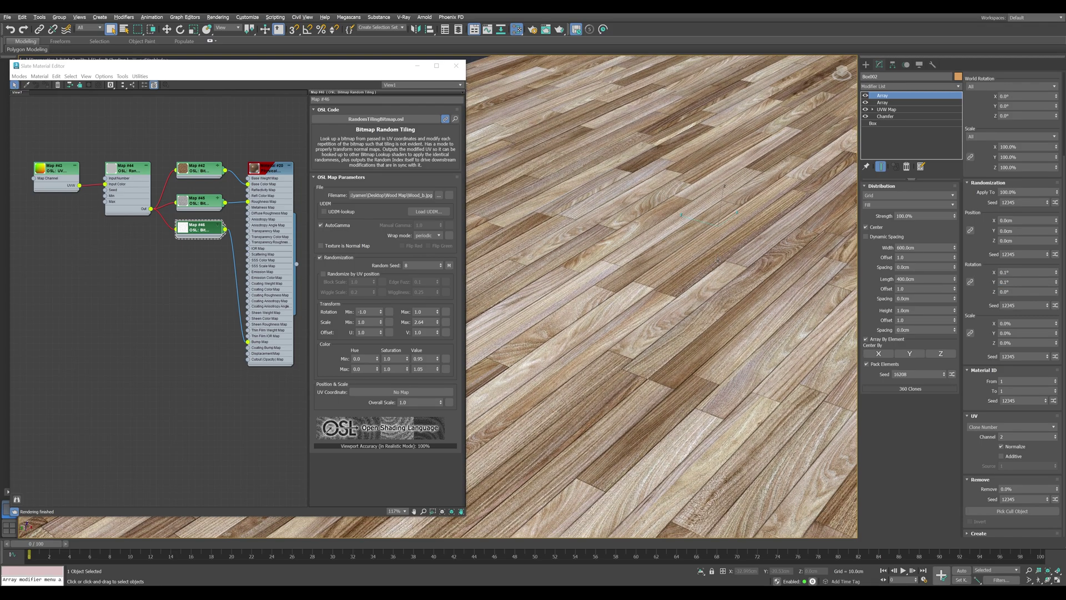
Step: Try lower X counts on the second Array modifier, then set Count X back to 30
left_click(899, 103)
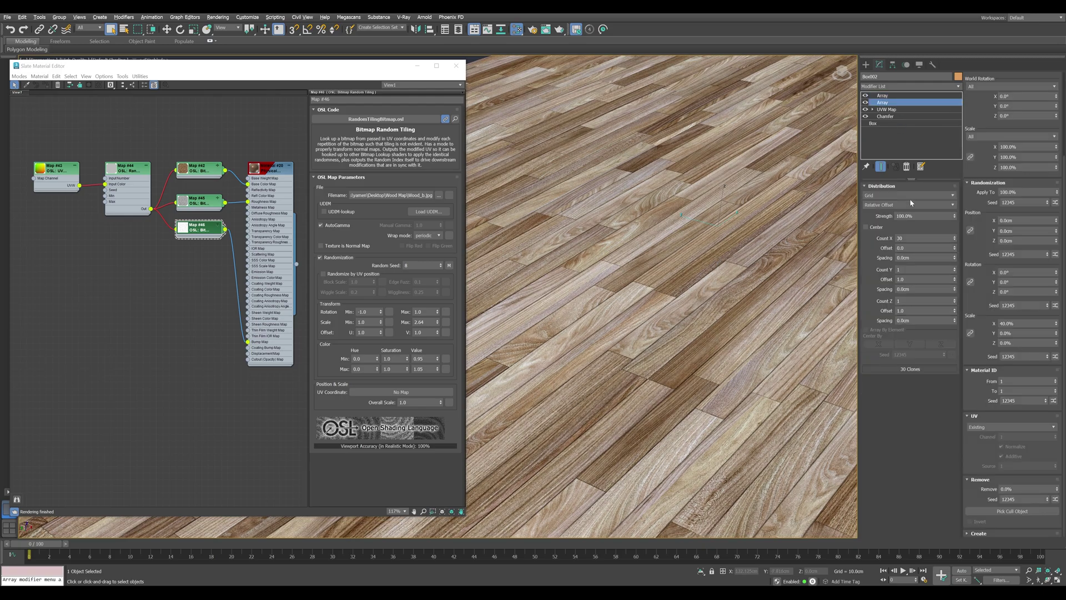
left_click_drag(956, 242, 929, 234)
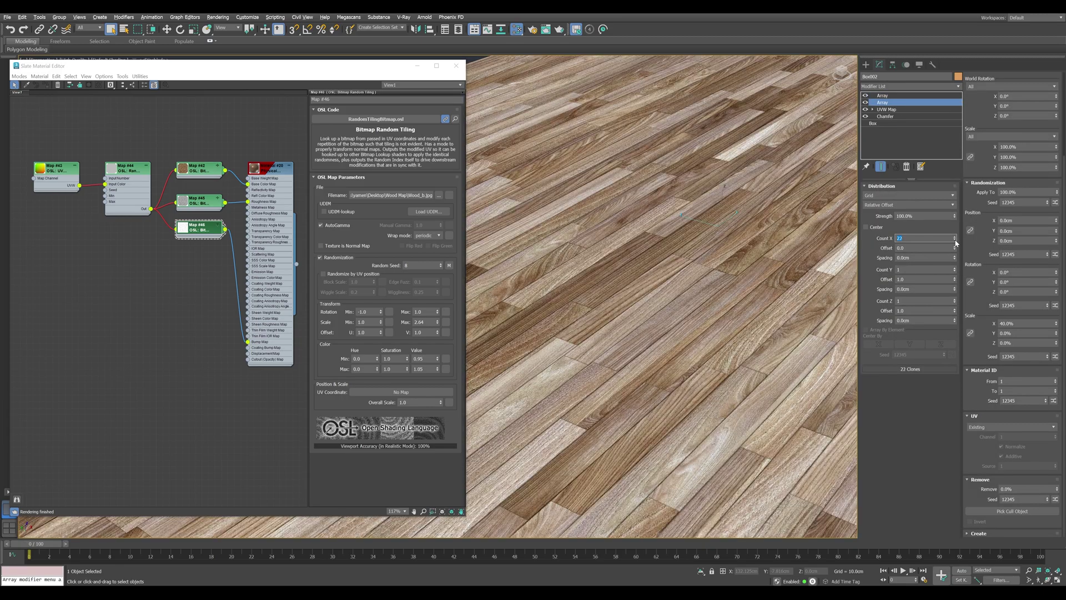
type("2")
key("Return")
left_click(956, 239)
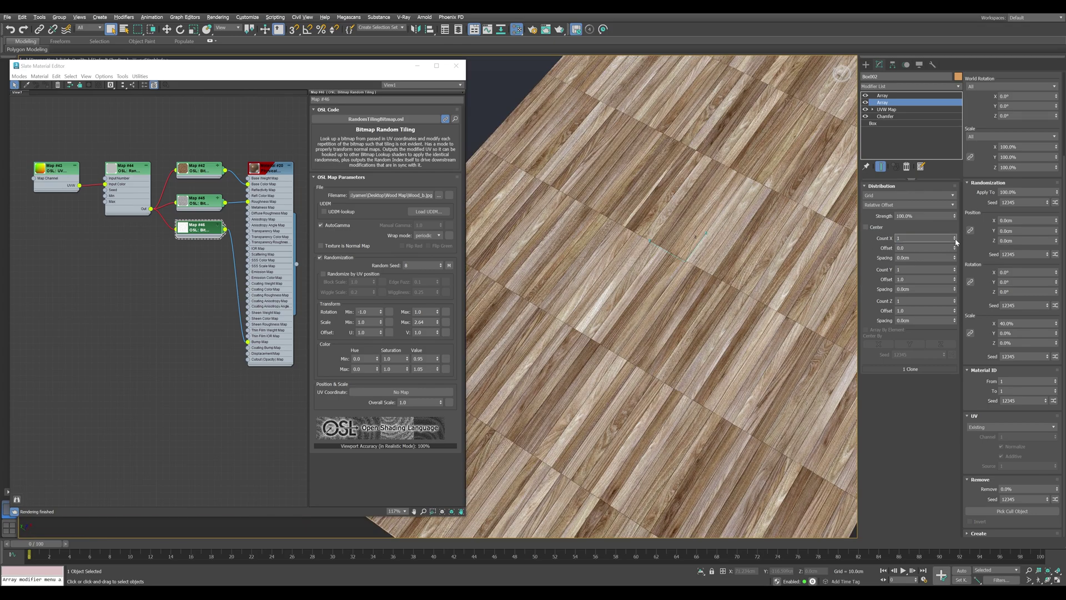
scroll(664, 244, "down", 2)
scroll(664, 244, "down", 2)
scroll(663, 244, "down", 2)
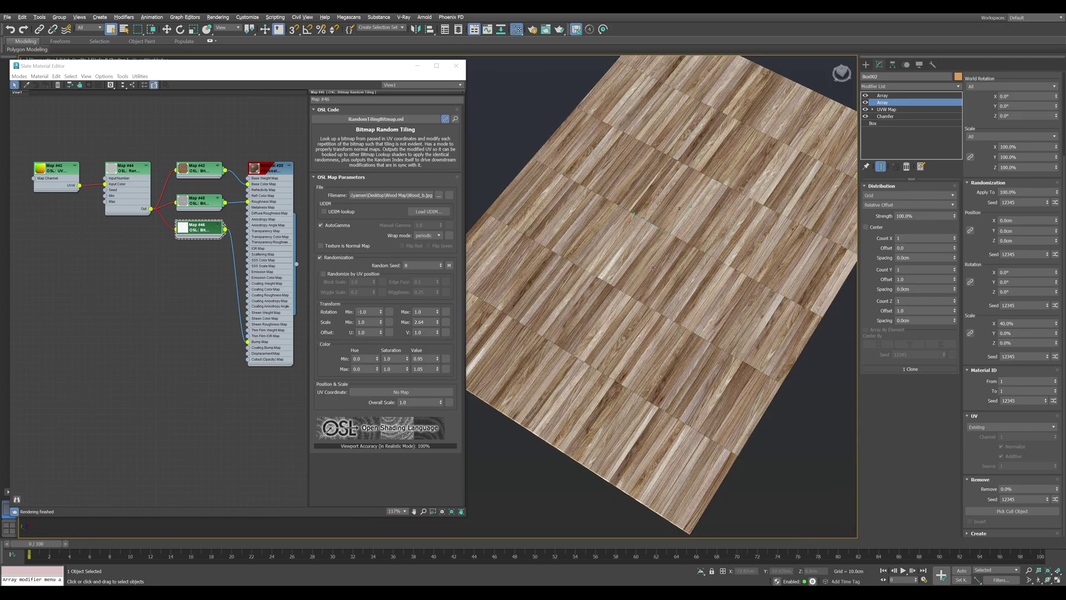
scroll(663, 243, "down", 2)
scroll(663, 244, "up", 5)
left_click_drag(956, 240, 944, 240)
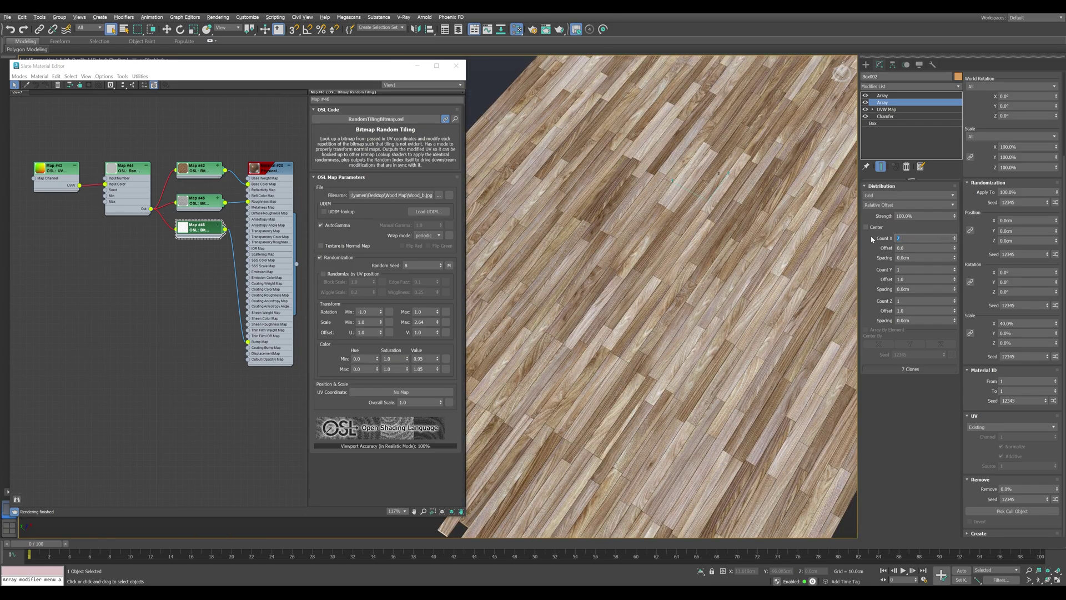
type("30")
key("Return")
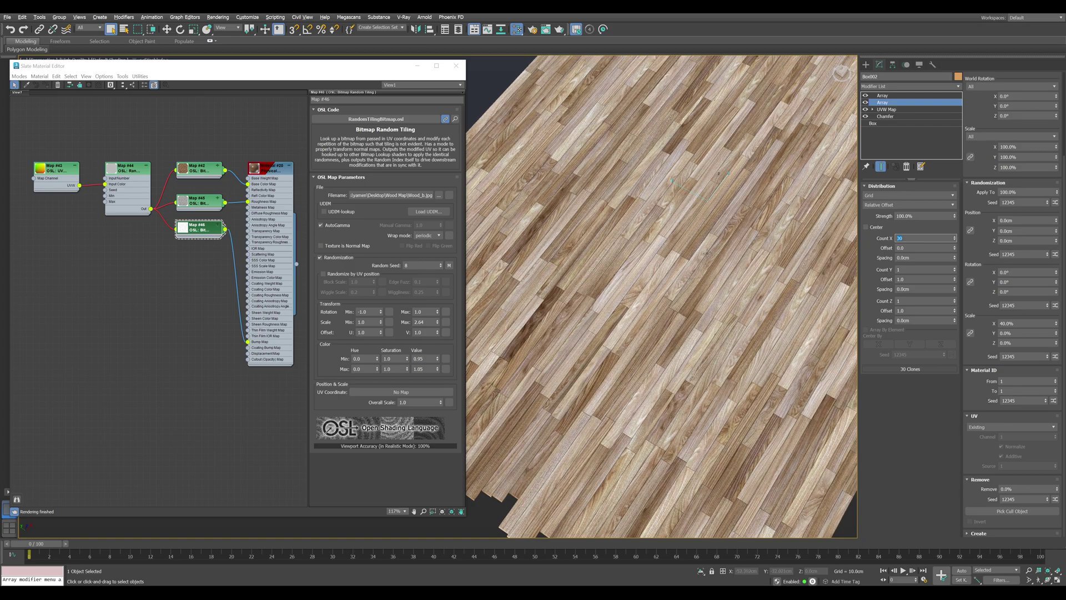
Step: Select the Chamfer modifier and raise the RandomIndex map's seed to 19
left_click(887, 117)
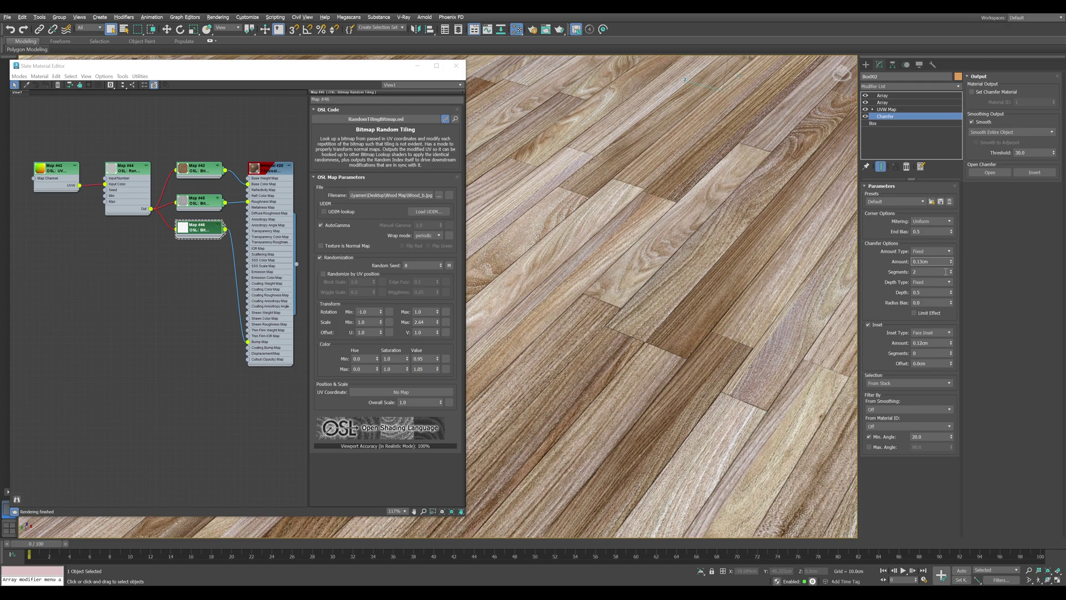
scroll(742, 236, "down", 5)
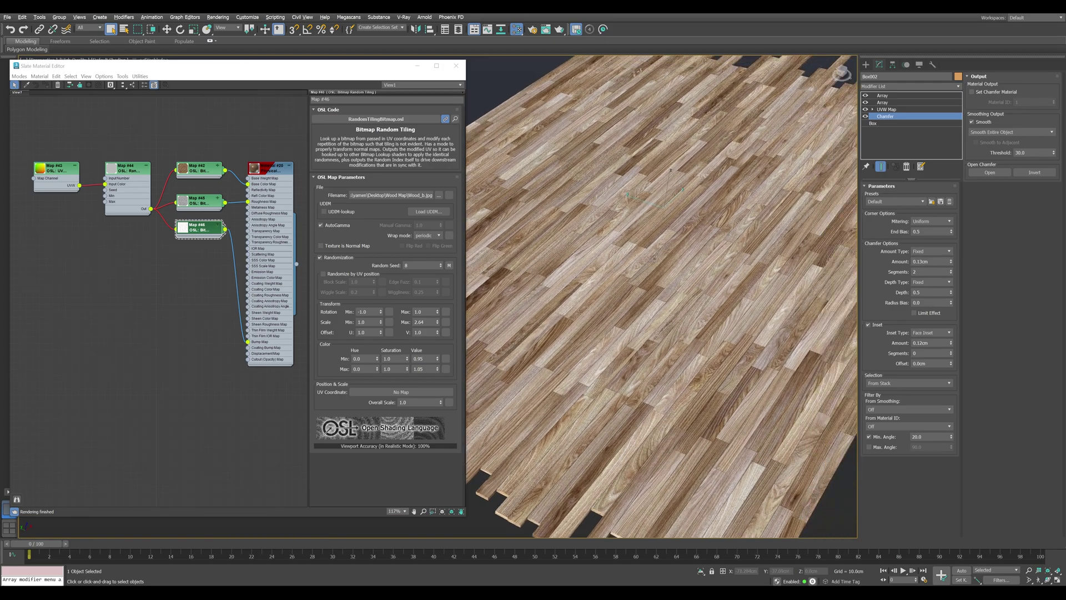
double_click(137, 181)
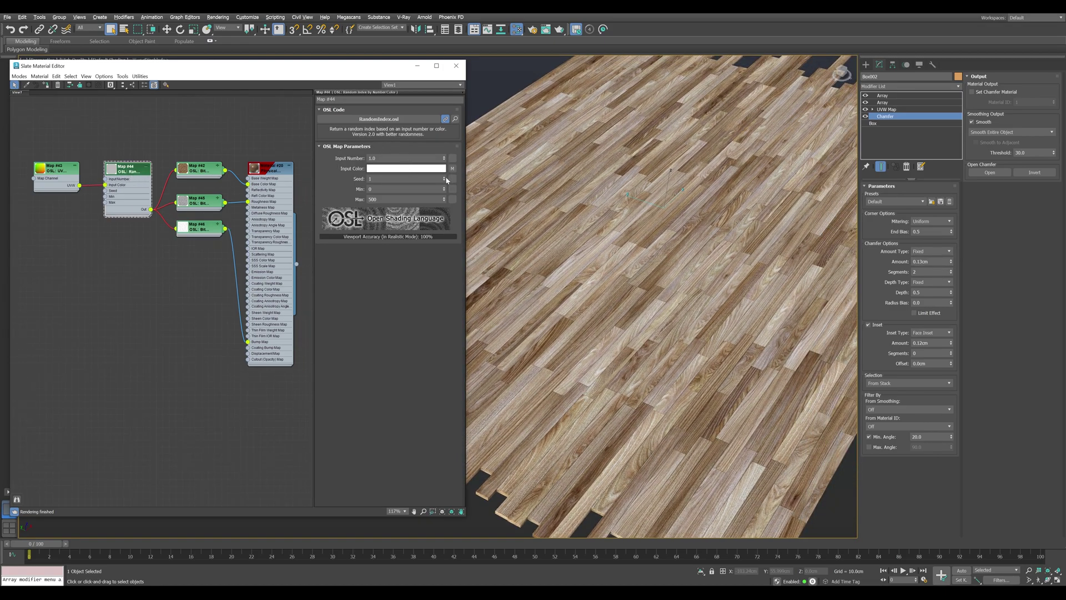
left_click(444, 178)
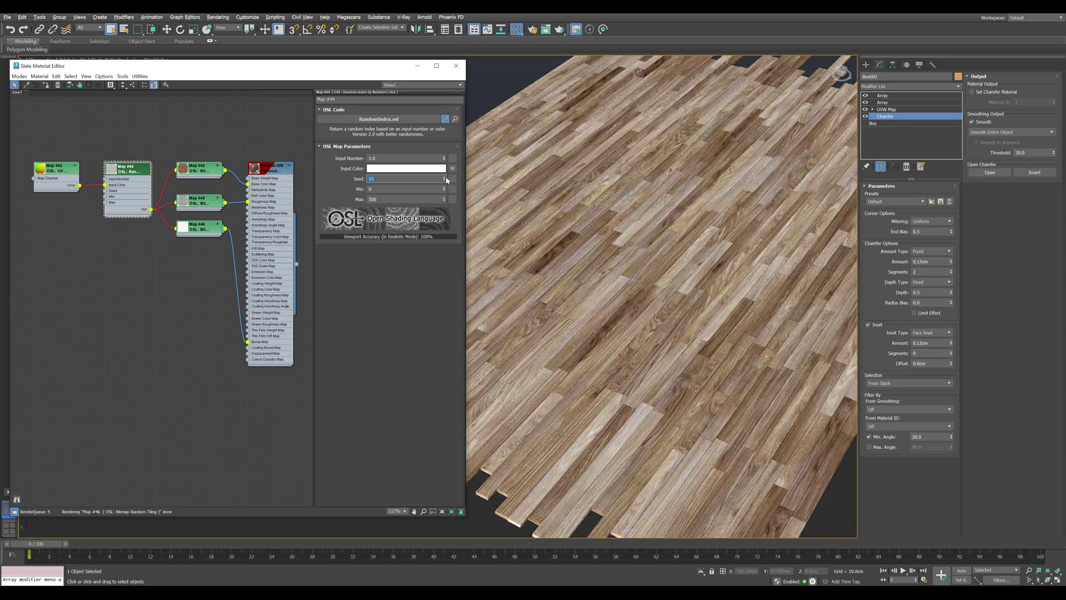
left_click(447, 178)
Step: Close Slate and unhide all to bring back the room walls and chair
left_click(457, 66)
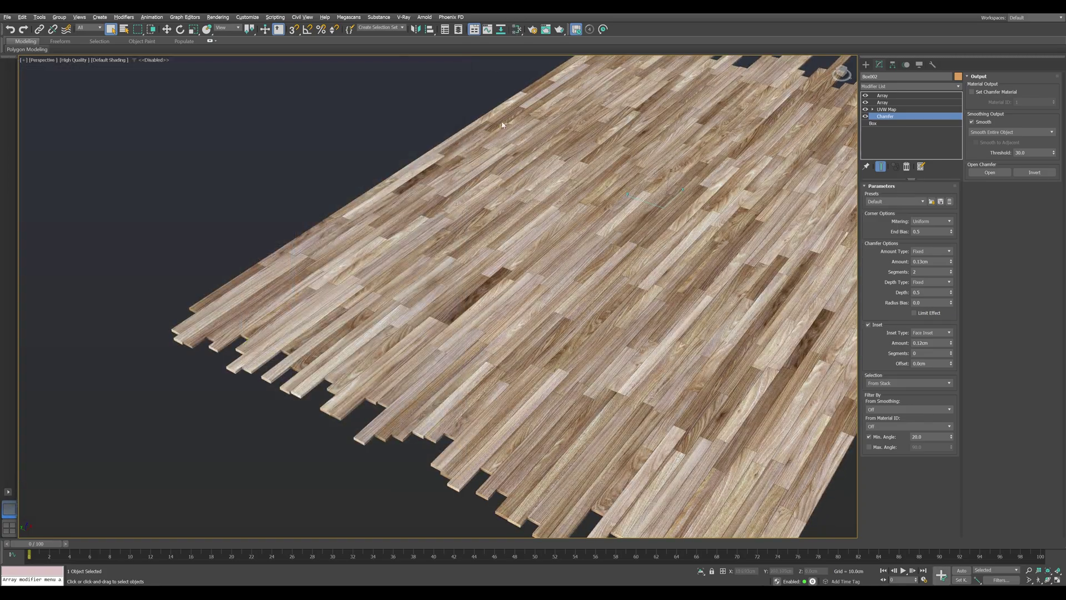
middle_click_drag(519, 156, 613, 239, "alt")
right_click(613, 239)
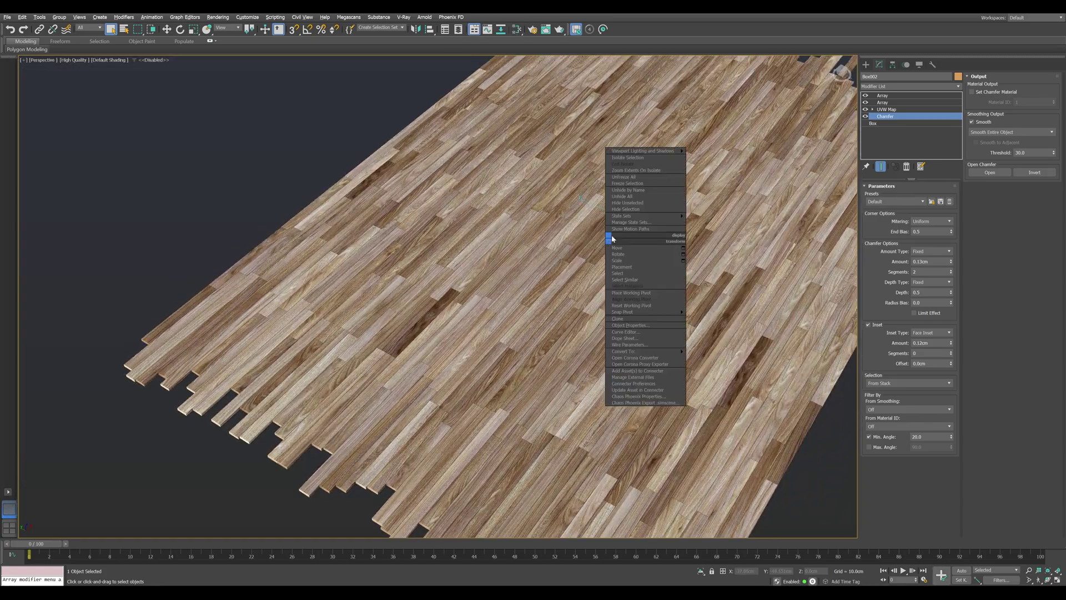
left_click(623, 196)
Step: Raise the top Array modifier's length to 426.8cm, giving 381 clones
scroll(619, 210, "up", 2)
scroll(625, 211, "up", 5)
scroll(630, 213, "down", 2)
scroll(617, 214, "down", 2)
scroll(617, 214, "down", 4)
middle_click_drag(621, 213, 667, 183, "alt")
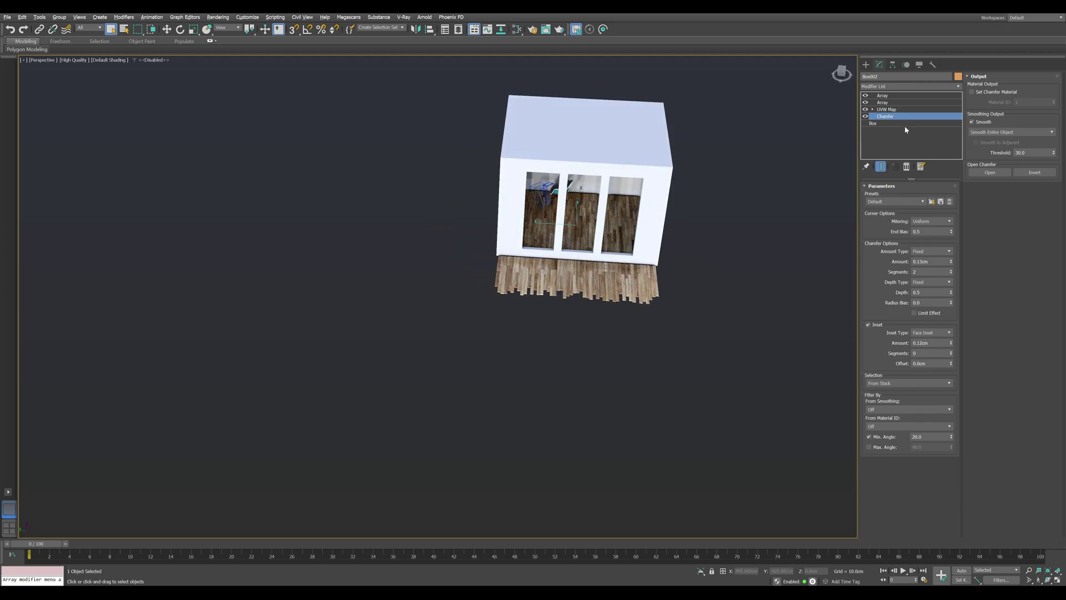
left_click(911, 96)
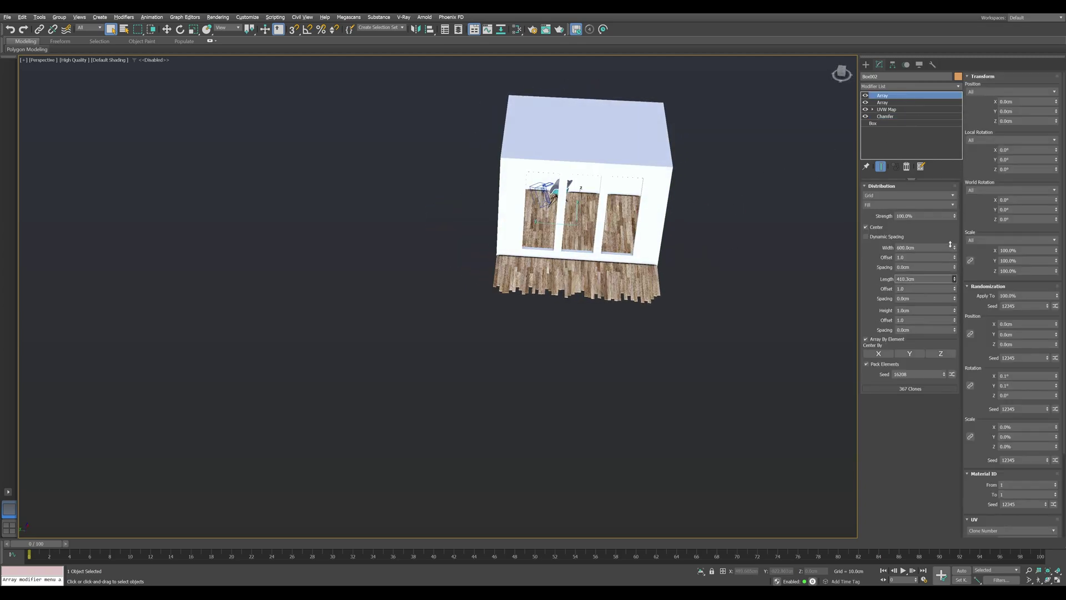
left_click_drag(951, 243, 950, 235)
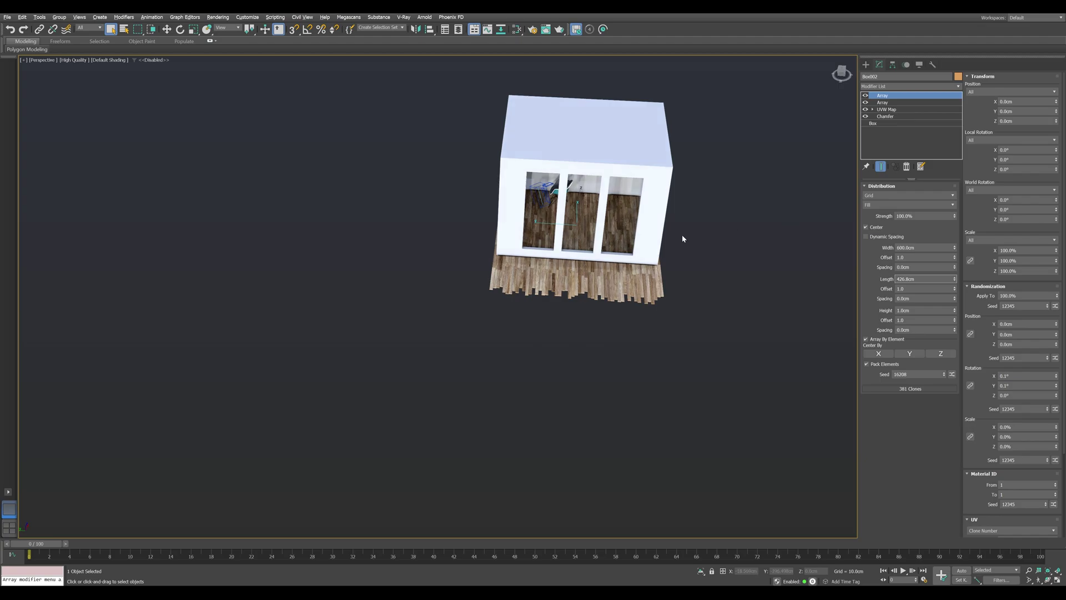
Step: Render the PhysCamera001 view with safe frame shown in Arnold RenderView
key("c")
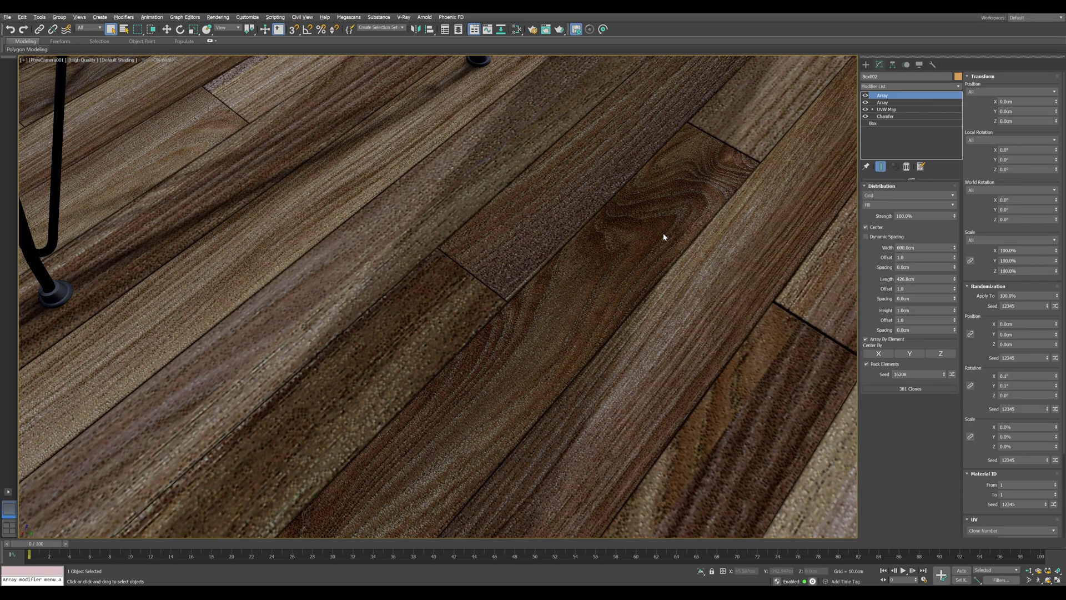
key("shift+f")
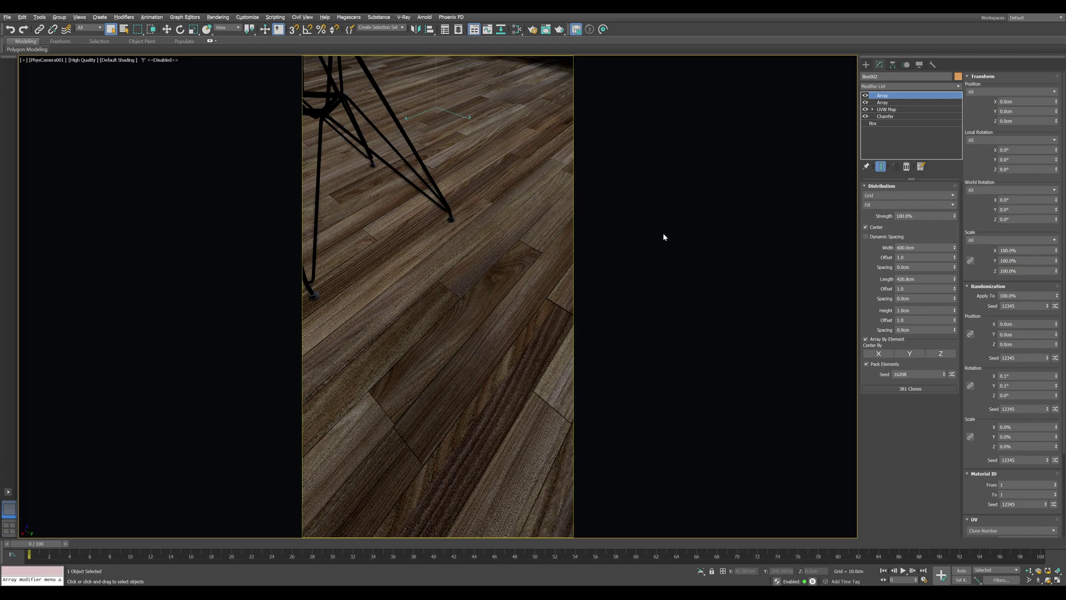
key("shift+q")
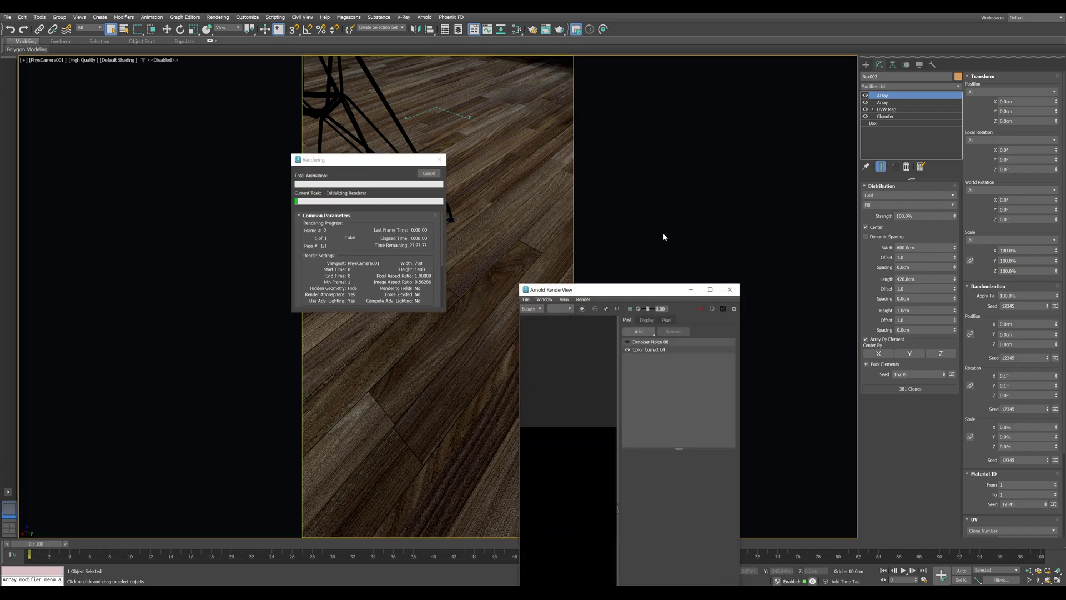
left_click_drag(475, 89, 399, 79)
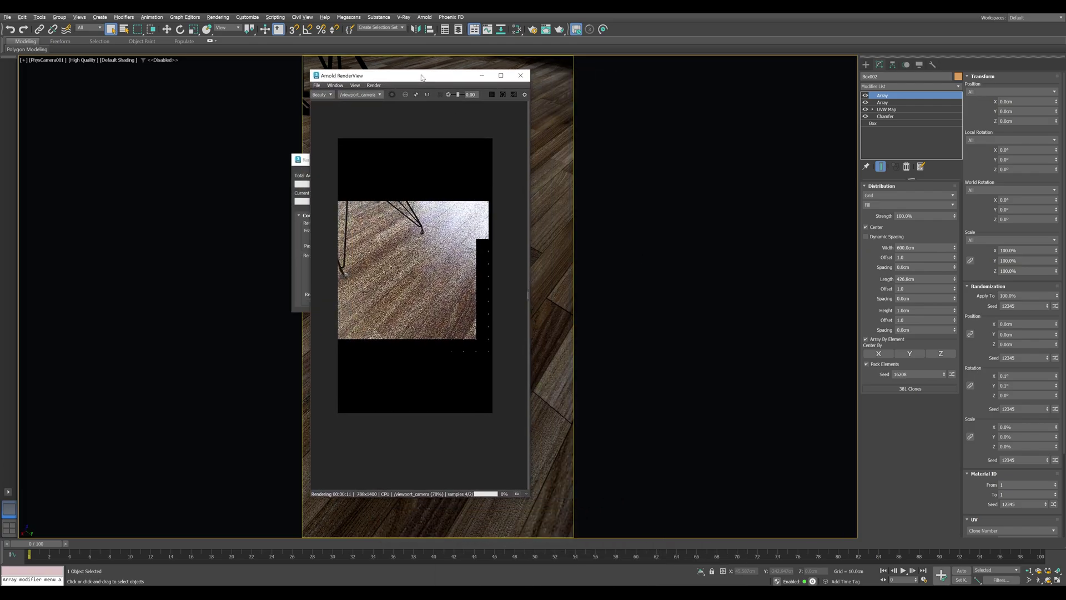